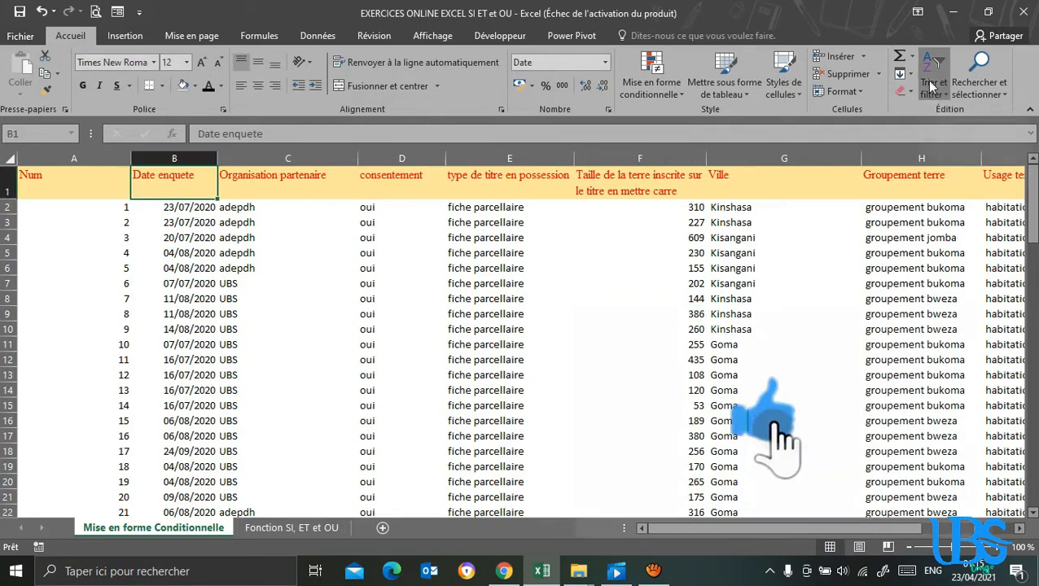
Turn on filtering for the header row of the survey table.
{"action": "left_click", "coordinate": [934, 86]}
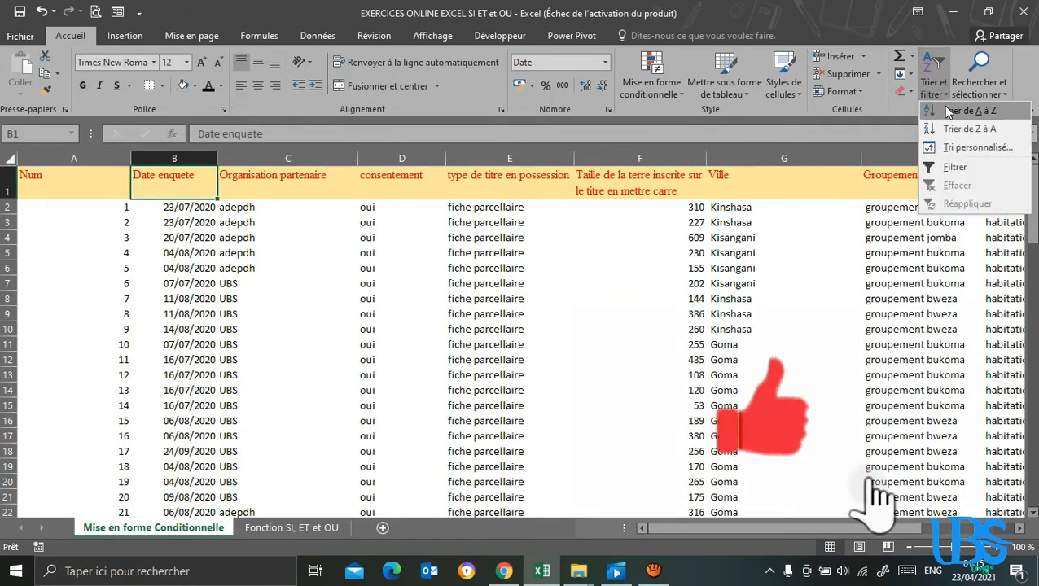
{"action": "left_click", "coordinate": [948, 167]}
{"action": "left_click_drag", "start_coordinate": [275, 284], "coordinate": [275, 293]}
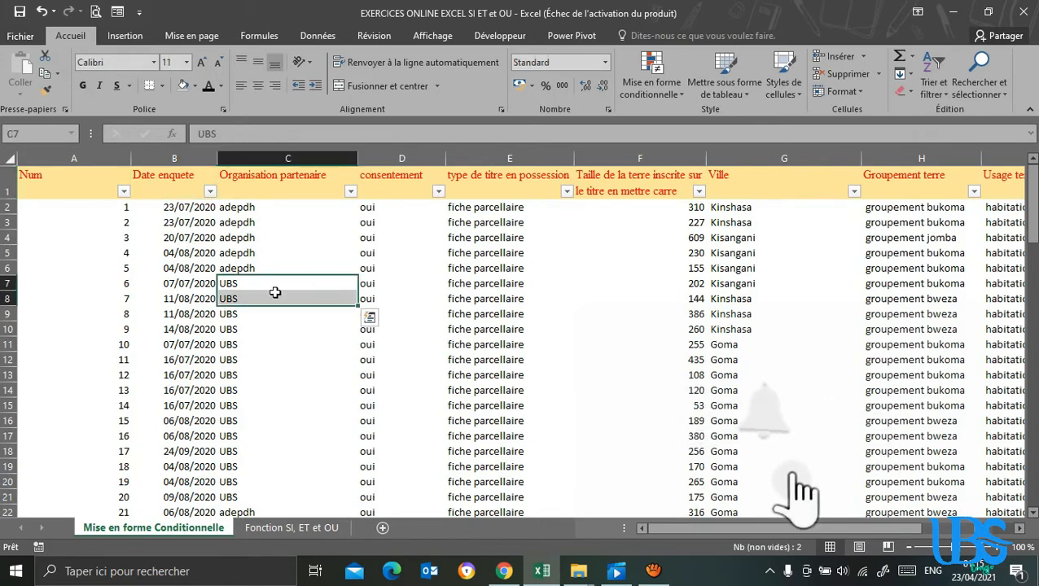
Filter the Organisation partenaire column to show only ASP.
{"action": "left_click", "coordinate": [350, 191]}
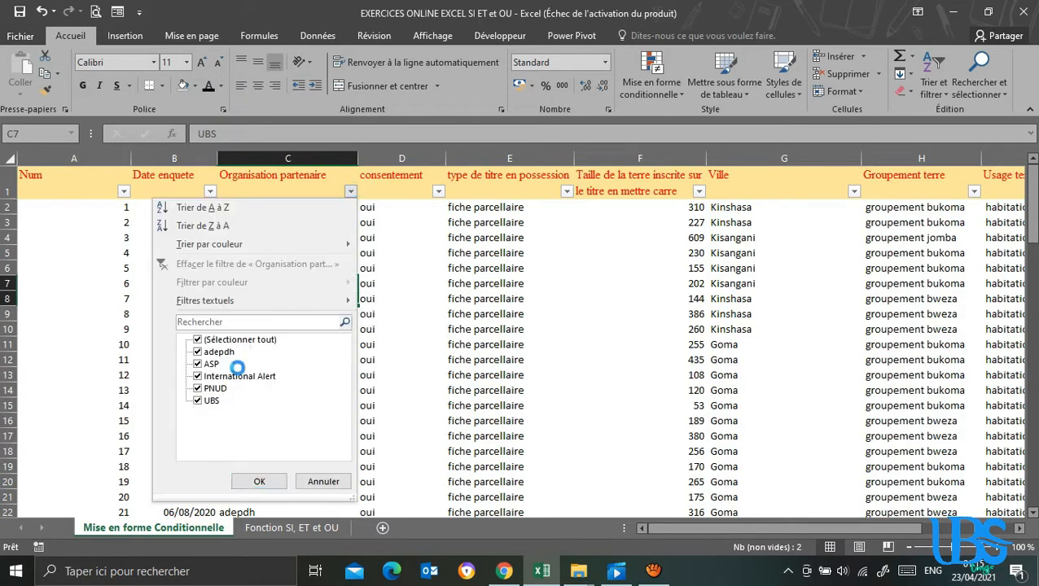
{"action": "left_click", "coordinate": [197, 339]}
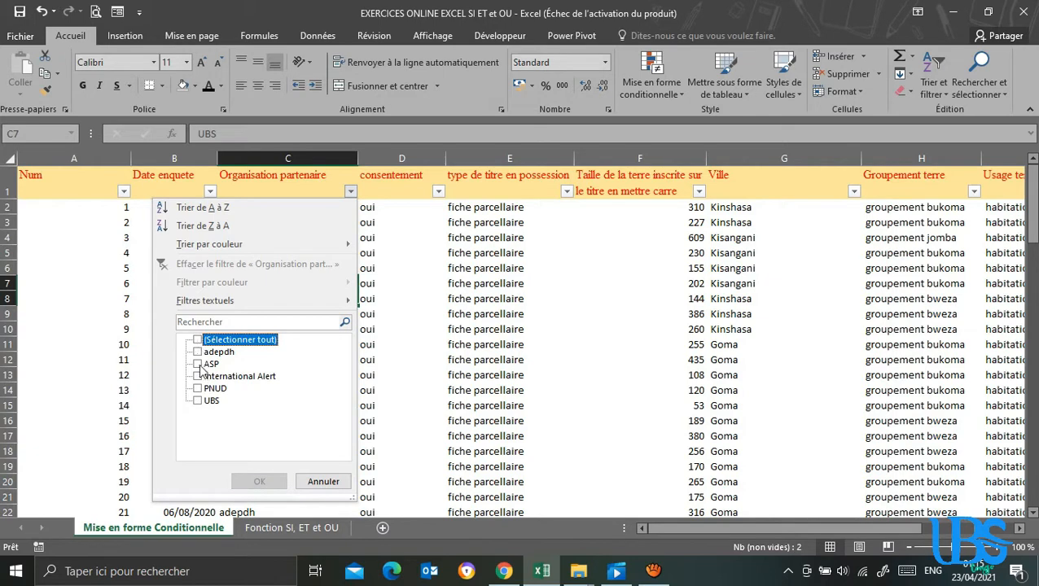
{"action": "left_click", "coordinate": [198, 364]}
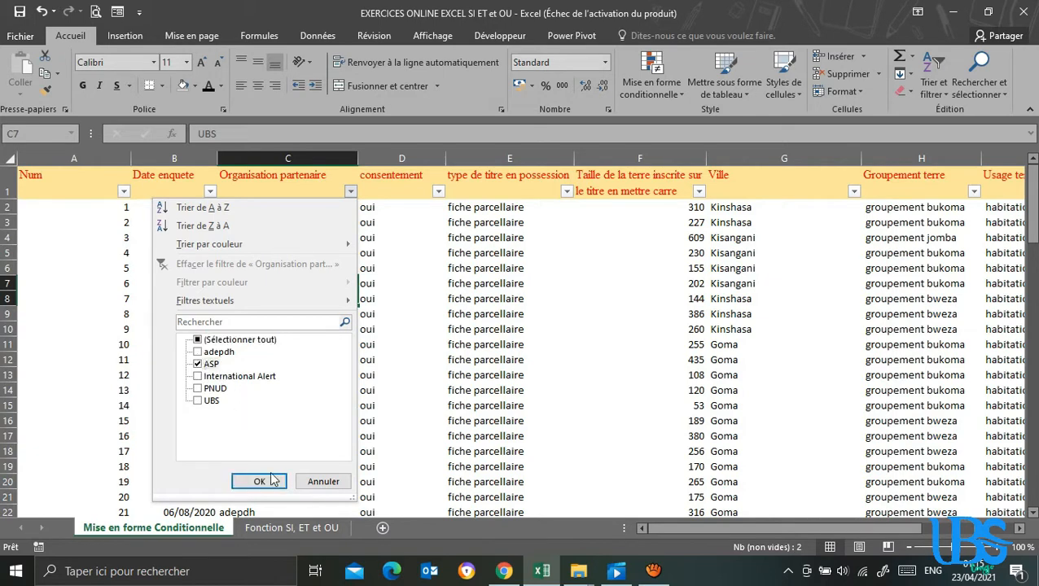
{"action": "left_click", "coordinate": [259, 481]}
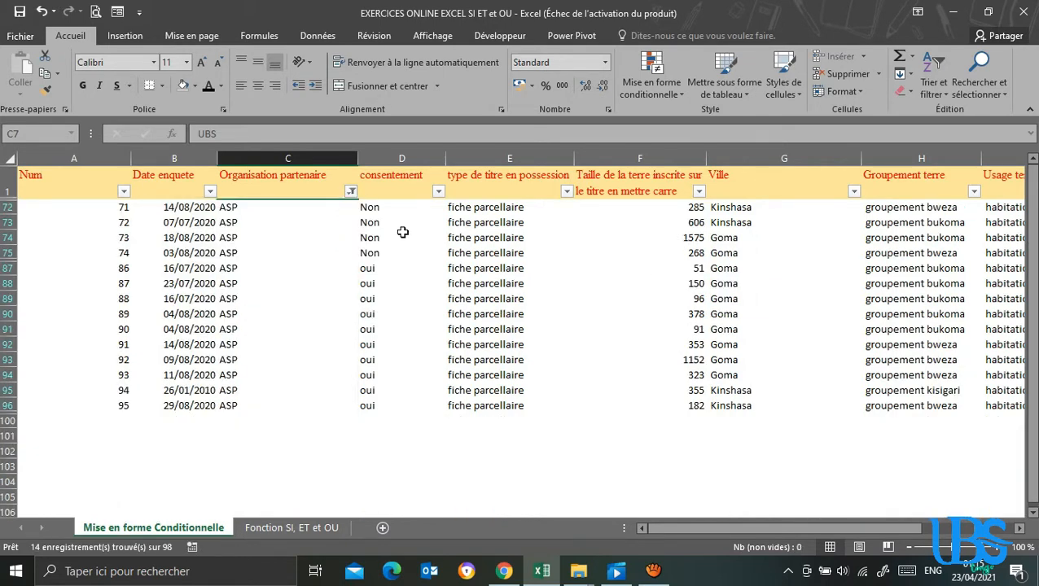
Filter the consentement column to show only the oui records.
{"action": "left_click", "coordinate": [439, 192]}
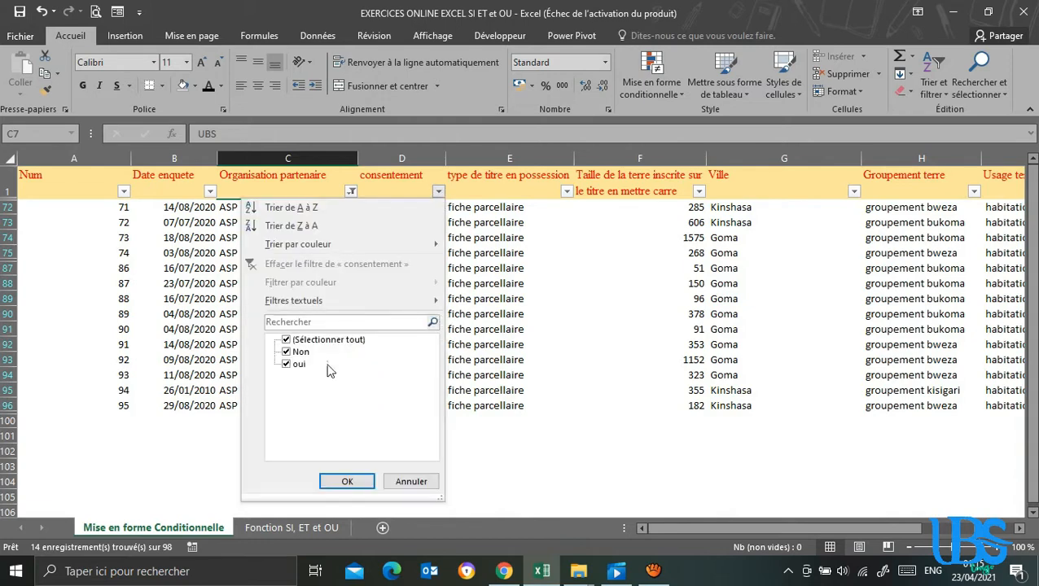
{"action": "left_click", "coordinate": [286, 340]}
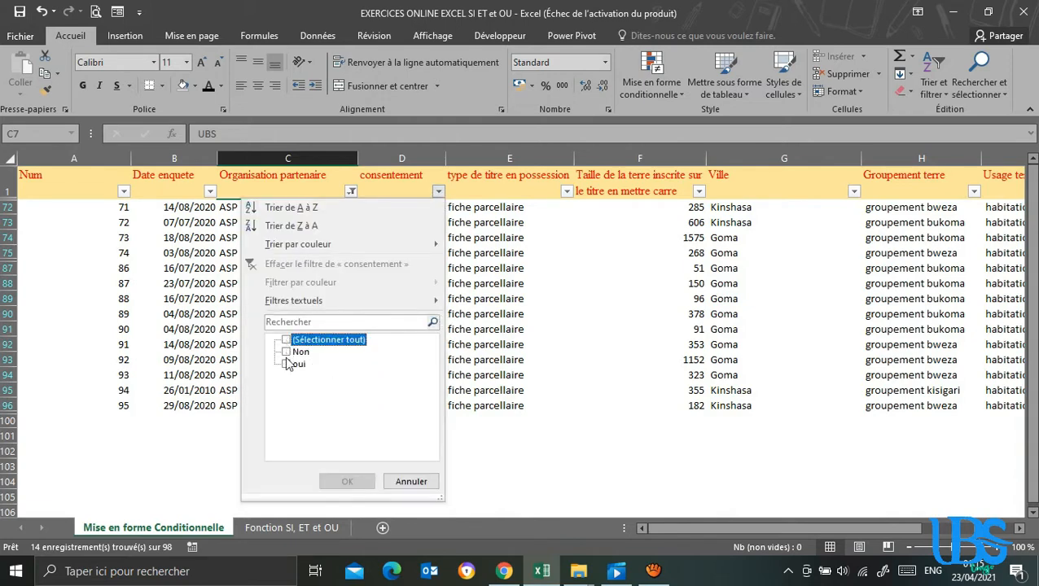
{"action": "left_click", "coordinate": [287, 364]}
{"action": "left_click", "coordinate": [347, 481]}
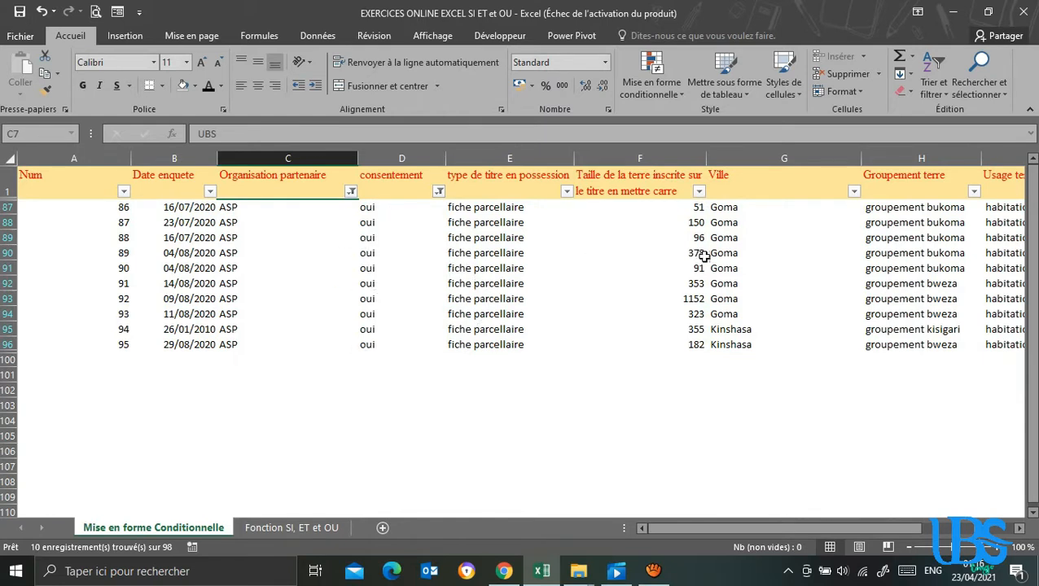
Filter the Ville column to show only the Kinshasa records.
{"action": "left_click", "coordinate": [854, 192]}
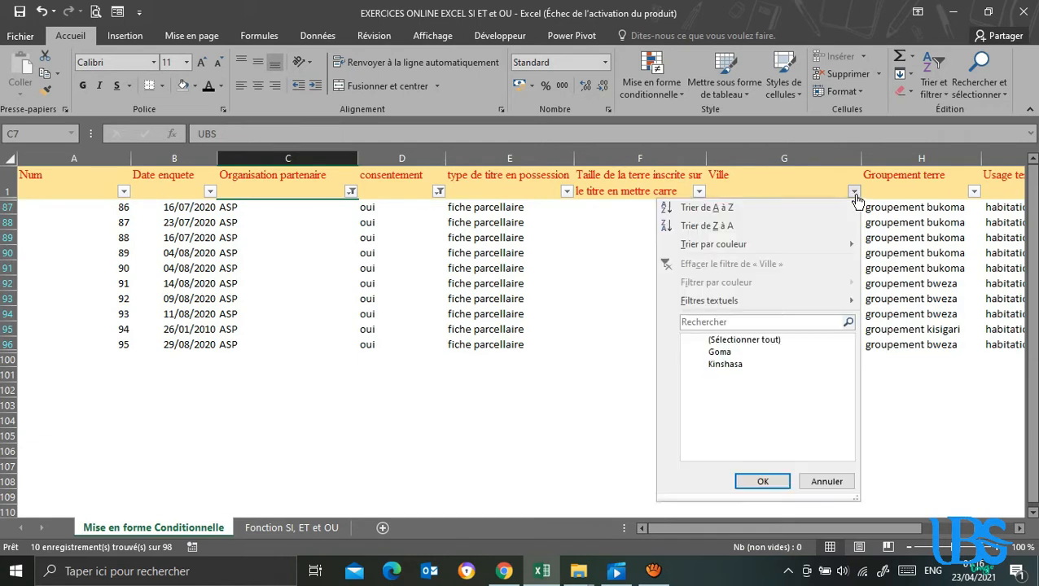
{"action": "left_click", "coordinate": [701, 340]}
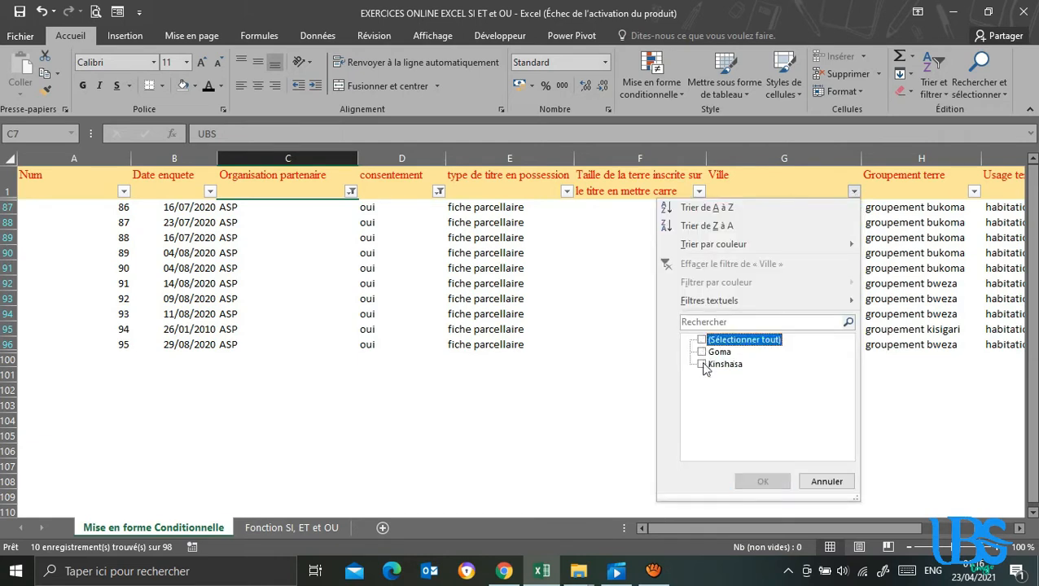
{"action": "left_click", "coordinate": [702, 365]}
{"action": "left_click", "coordinate": [761, 481]}
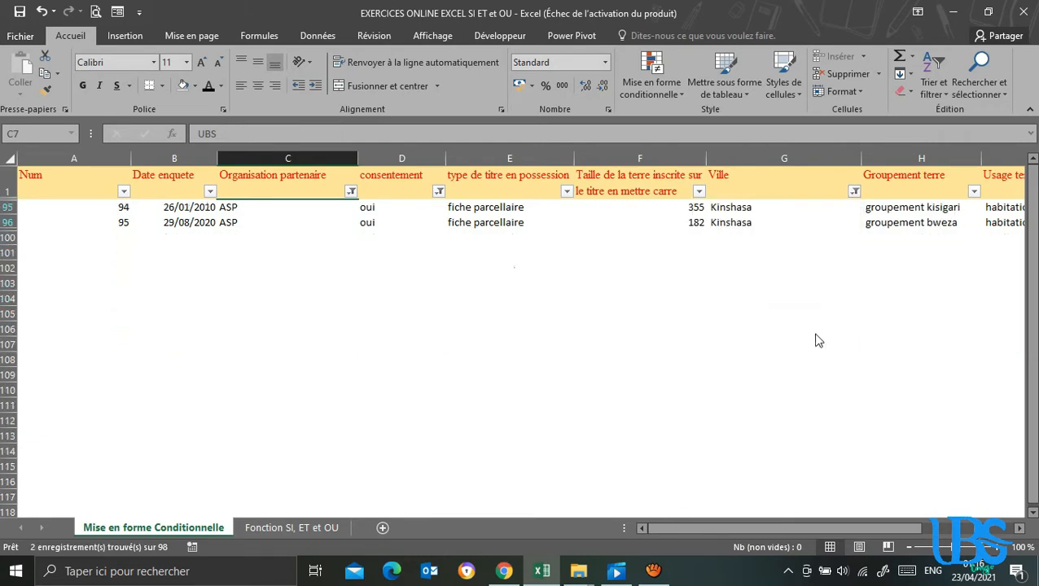
{"action": "left_click", "coordinate": [404, 211]}
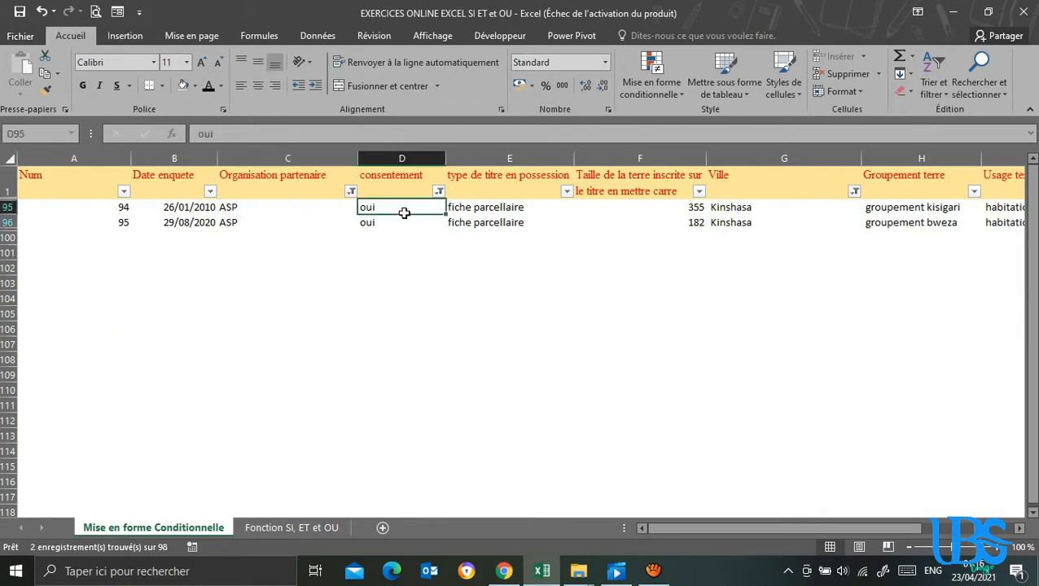
{"action": "left_click", "coordinate": [148, 216]}
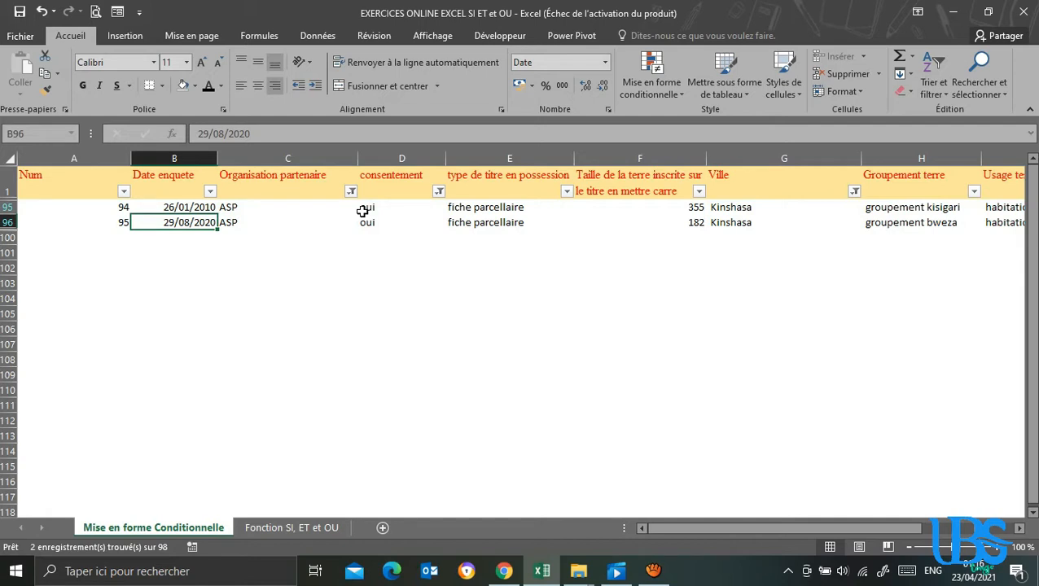
{"action": "left_click", "coordinate": [114, 209]}
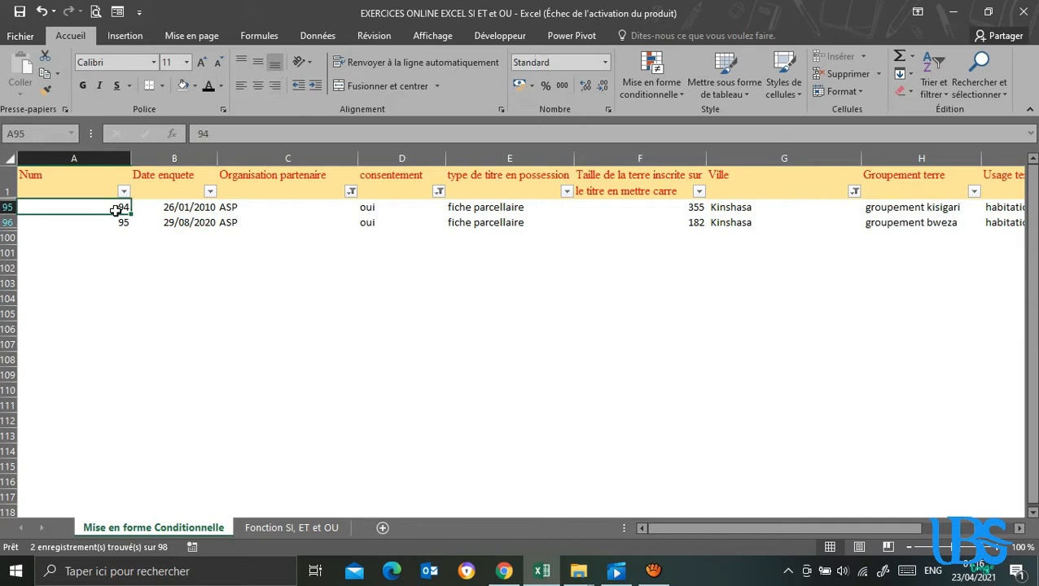
{"action": "left_click", "coordinate": [244, 209]}
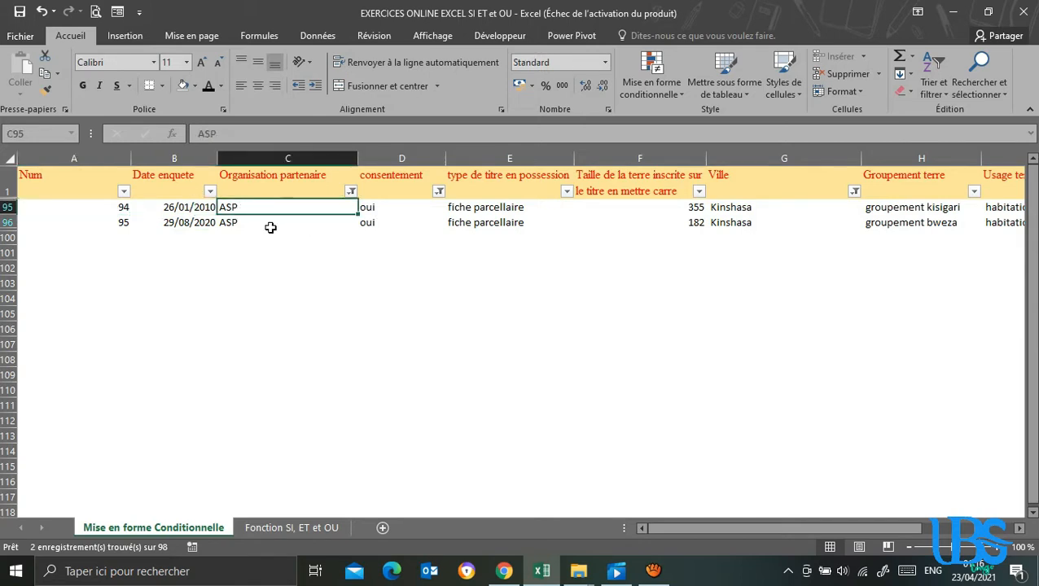
Reselect all organisations in the Organisation partenaire filter and turn off filtering on the survey table.
{"action": "left_click", "coordinate": [351, 192]}
{"action": "left_click", "coordinate": [198, 340]}
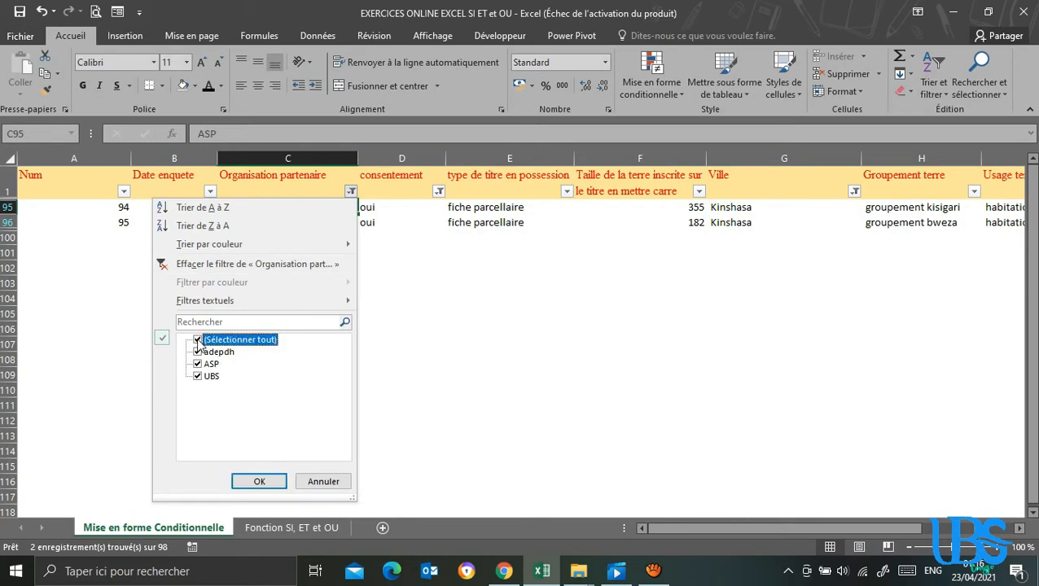
{"action": "left_click", "coordinate": [259, 482]}
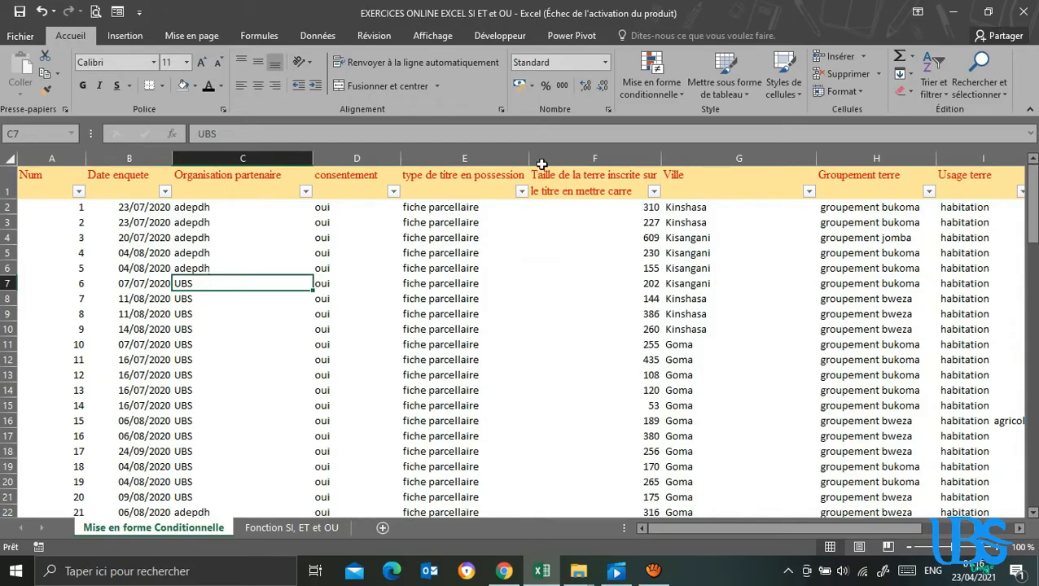
{"action": "left_click", "coordinate": [941, 97]}
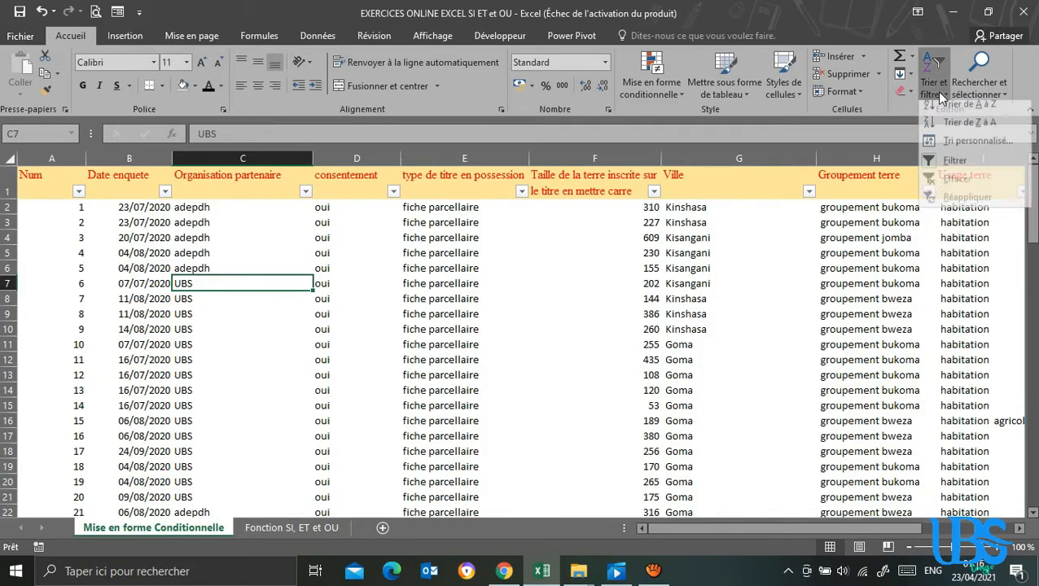
{"action": "left_click", "coordinate": [953, 160]}
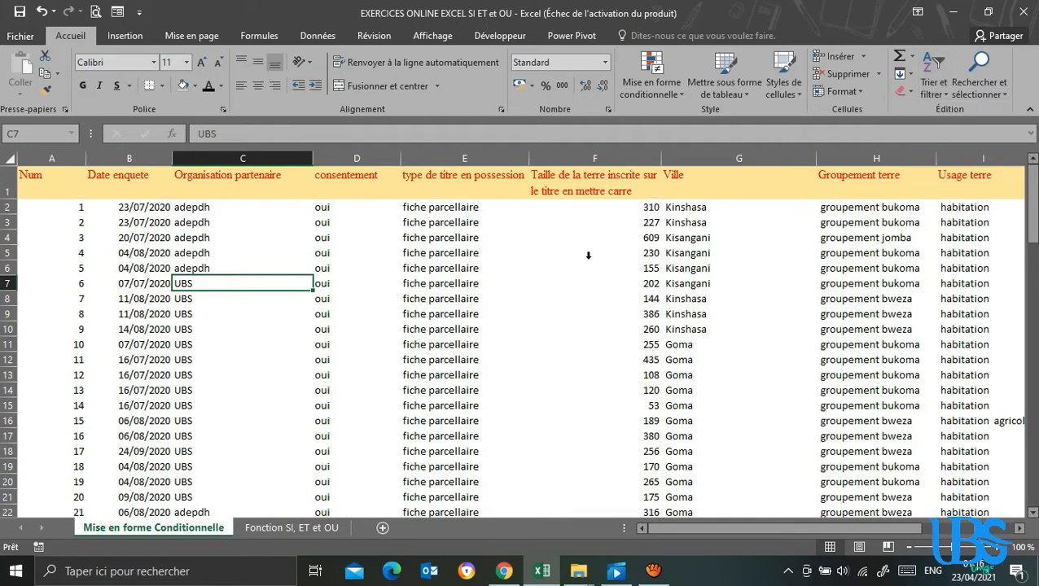
{"action": "left_click", "coordinate": [89, 205]}
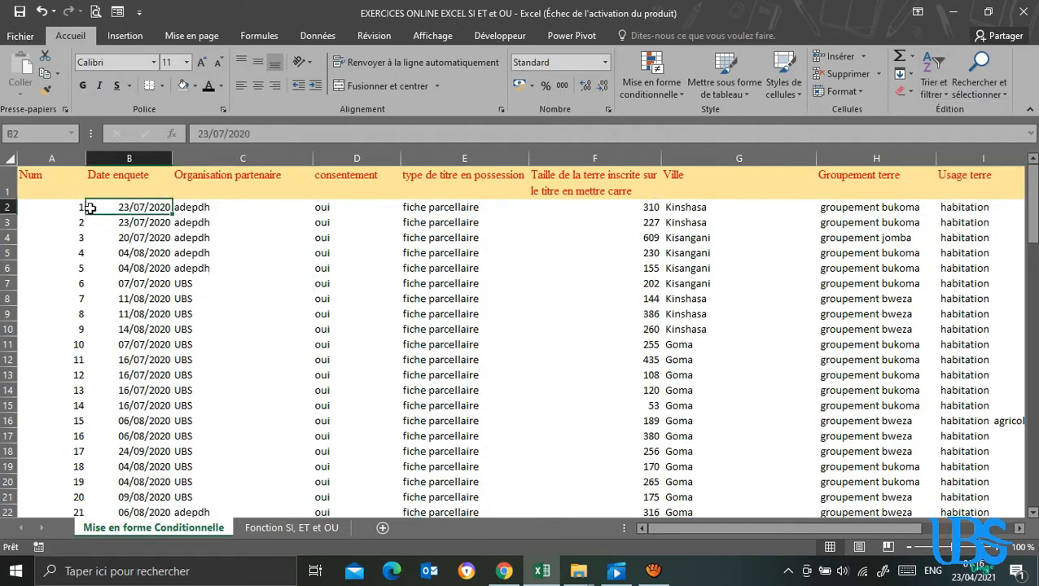
{"action": "left_click", "coordinate": [294, 273]}
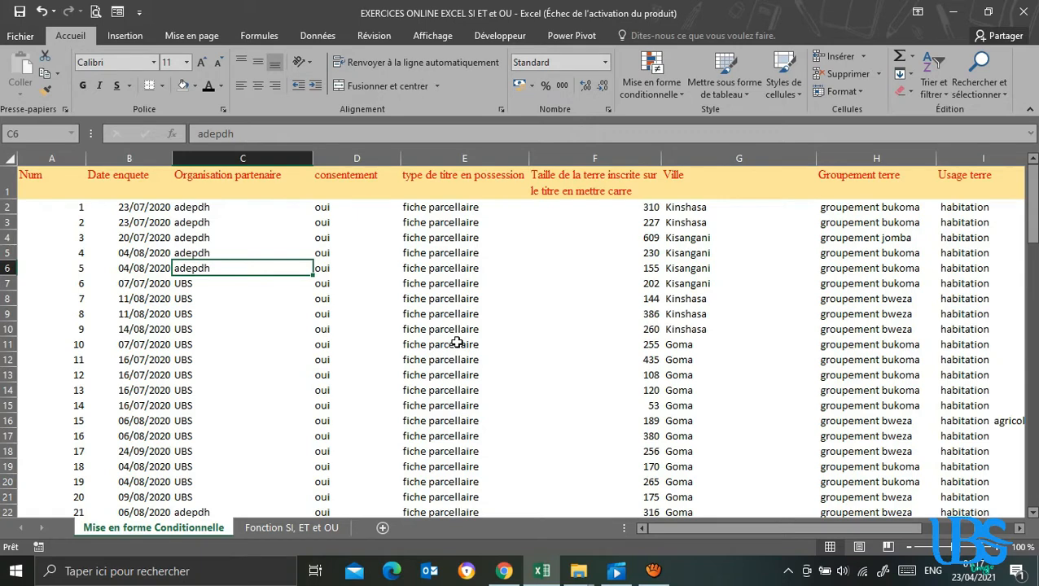
{"action": "left_click", "coordinate": [594, 183]}
{"action": "left_click", "coordinate": [279, 248]}
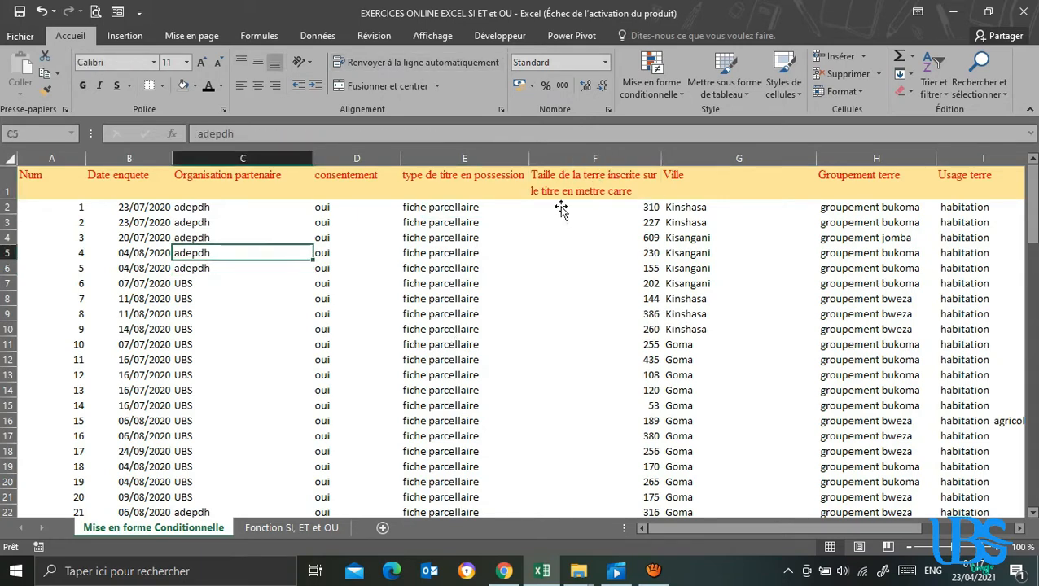
Examine the last records of the survey table and the empty rows beneath them.
{"action": "left_click_drag", "start_coordinate": [1034, 221], "coordinate": [1034, 480]}
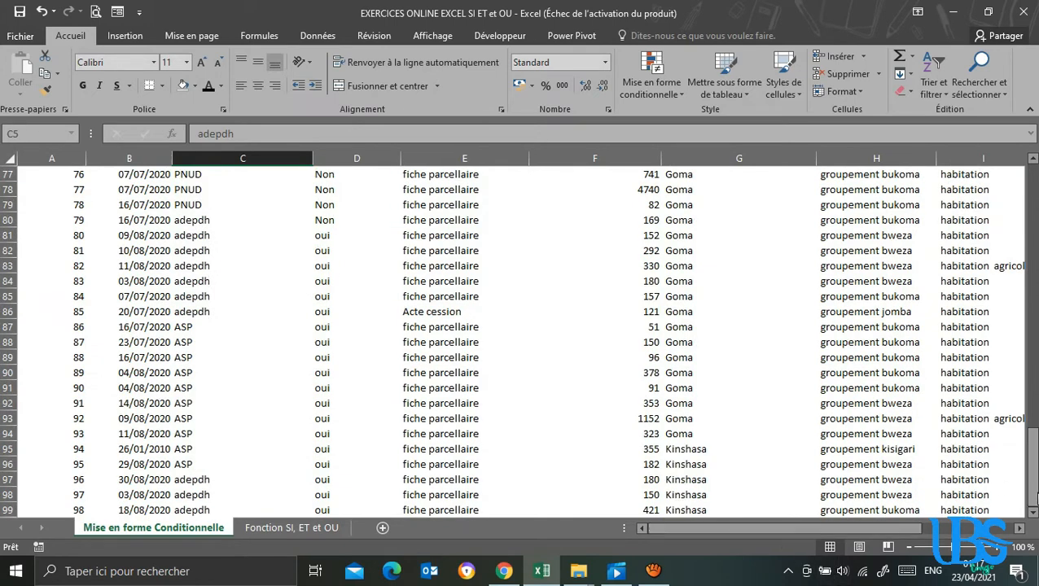
{"action": "left_click", "coordinate": [1033, 512]}
{"action": "left_click", "coordinate": [1033, 512]}
{"action": "left_click", "coordinate": [1033, 512]}
{"action": "left_click", "coordinate": [1033, 512]}
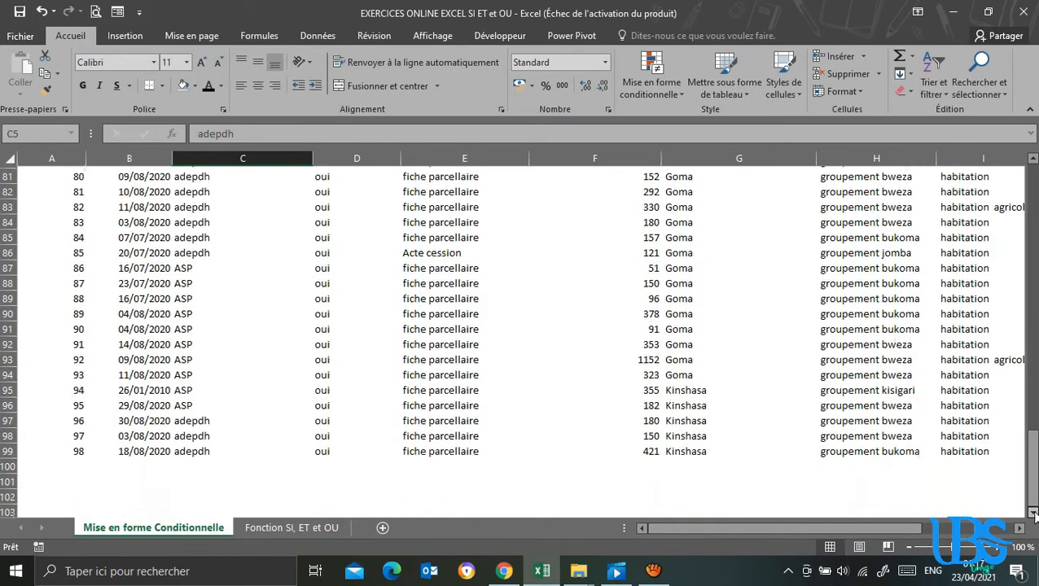
{"action": "left_click", "coordinate": [1033, 513]}
{"action": "left_click", "coordinate": [1033, 512]}
{"action": "left_click", "coordinate": [65, 484]}
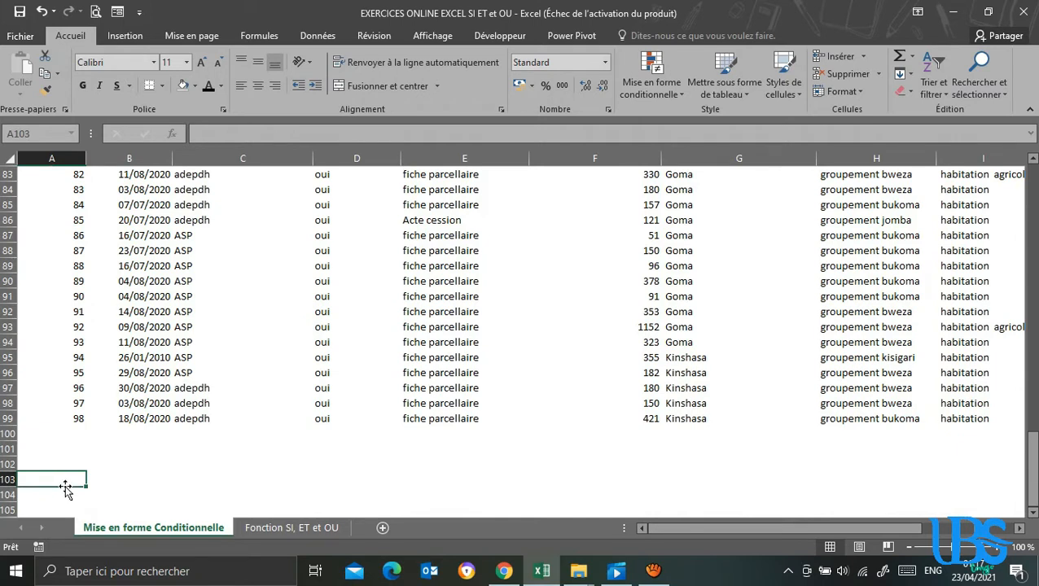
{"action": "left_click", "coordinate": [428, 280]}
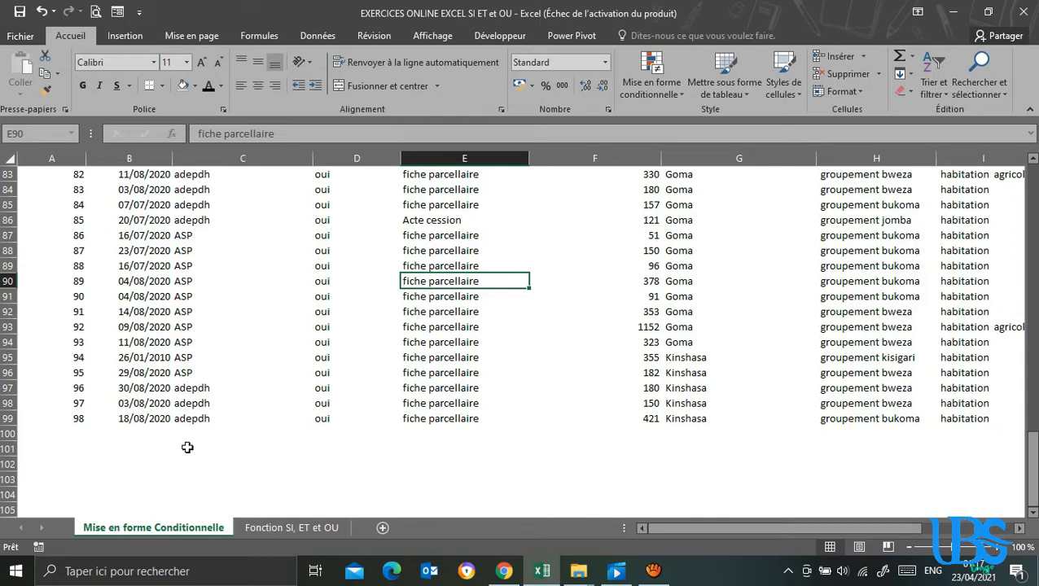
{"action": "left_click", "coordinate": [70, 465]}
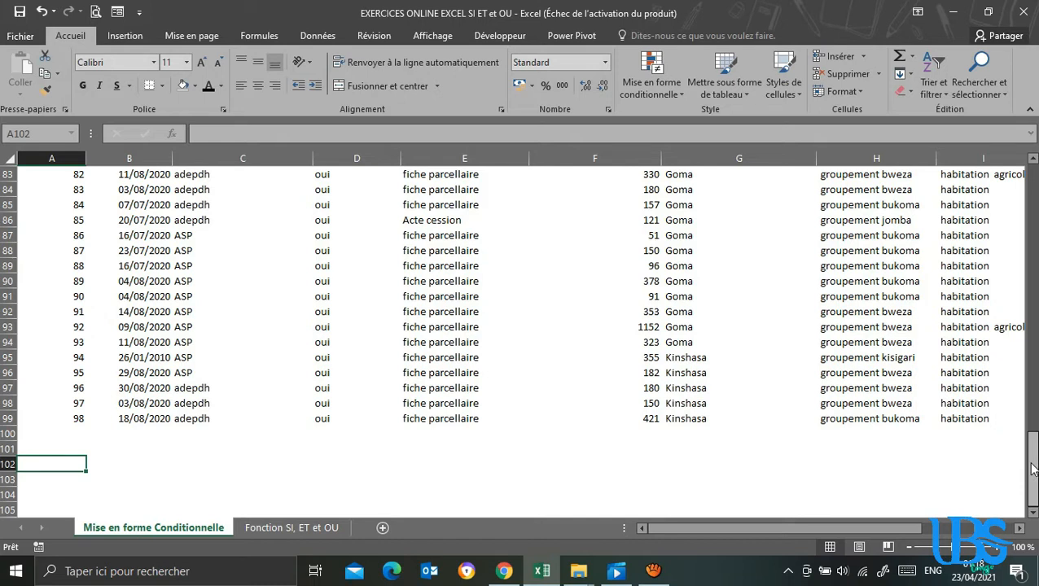
Copy the Organisation partenaire, consentement and Ville headers from row 1 into the empty area below the table, starting at cell A103.
{"action": "left_click_drag", "start_coordinate": [1036, 466], "coordinate": [1034, 461]}
{"action": "left_click_drag", "start_coordinate": [1036, 183], "coordinate": [1033, 156]}
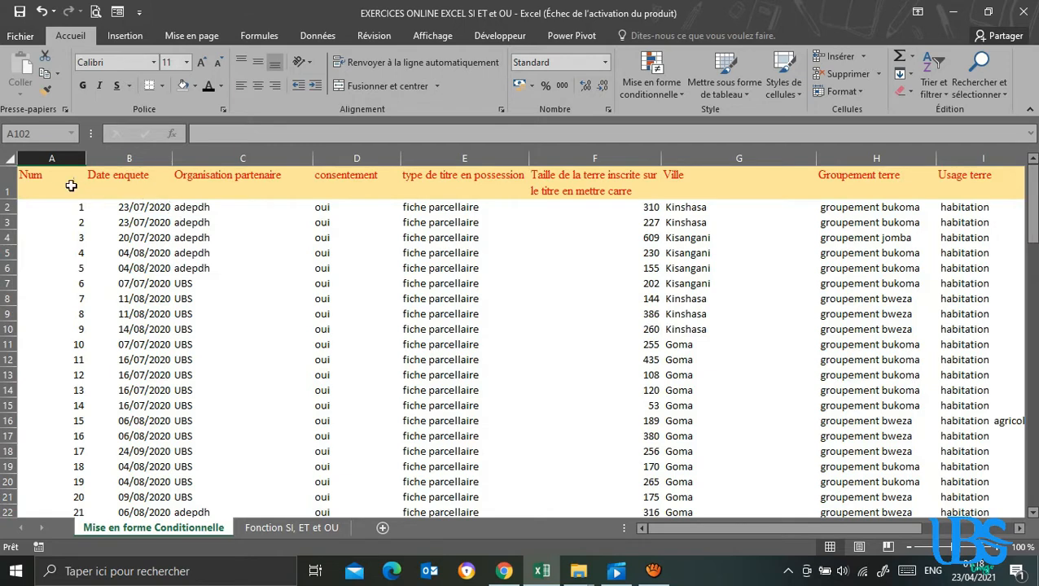
{"action": "left_click", "coordinate": [220, 189]}
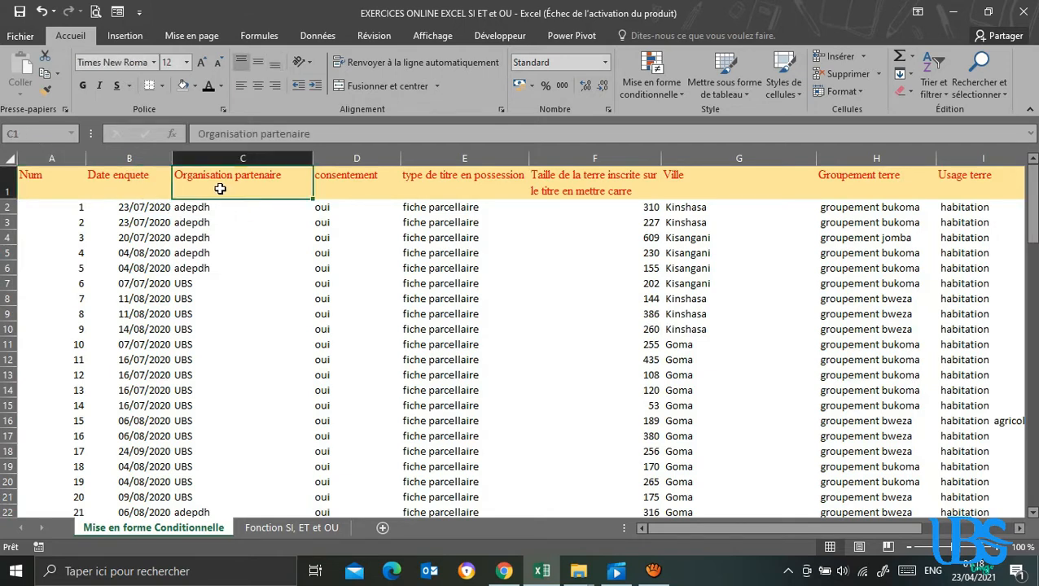
{"action": "left_click", "coordinate": [347, 185], "text": "ctrl"}
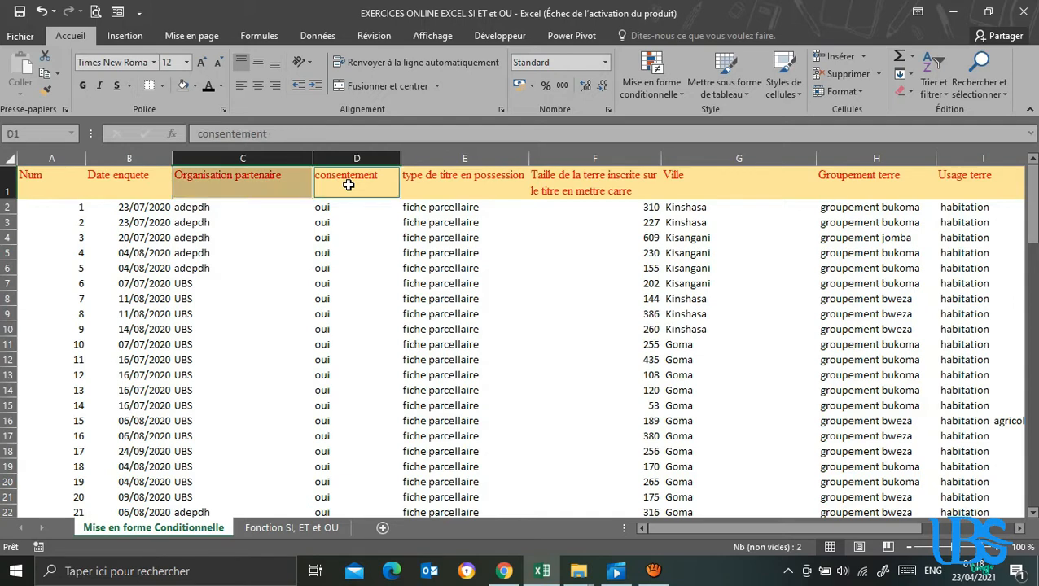
{"action": "left_click", "coordinate": [707, 182], "text": "ctrl"}
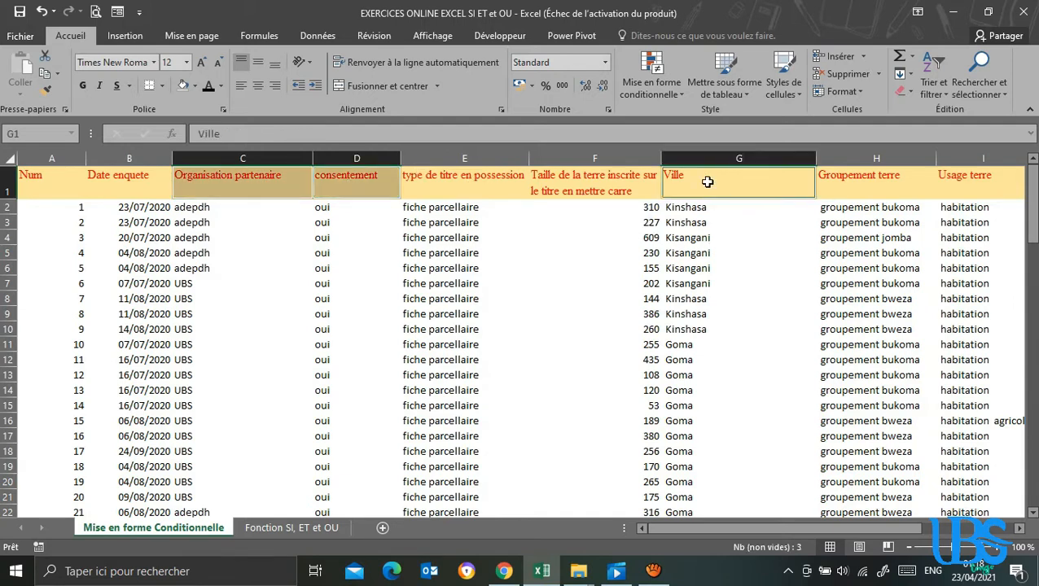
{"action": "key", "text": "ctrl+c"}
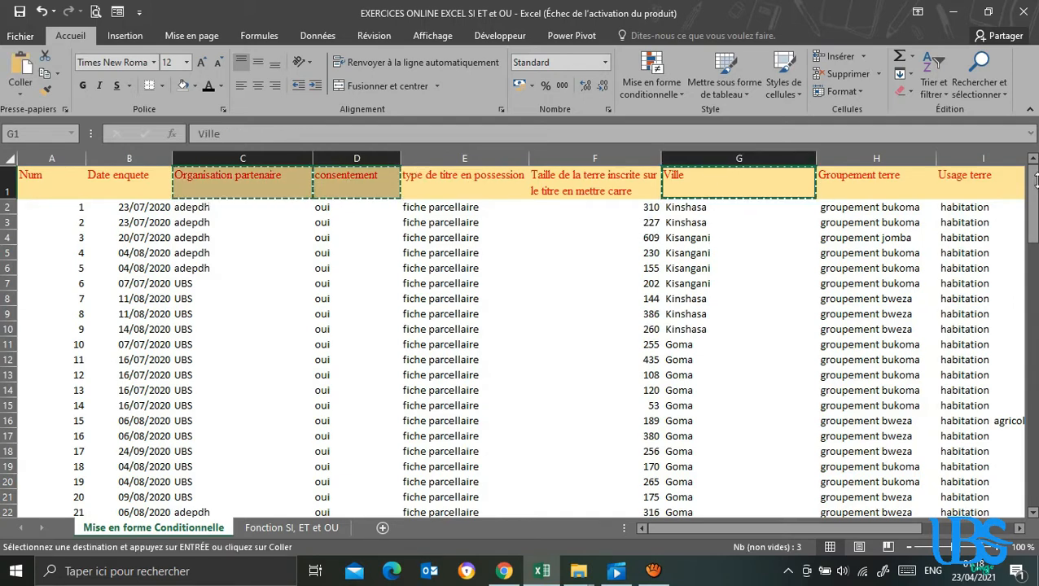
{"action": "left_click_drag", "start_coordinate": [1033, 203], "coordinate": [1034, 480]}
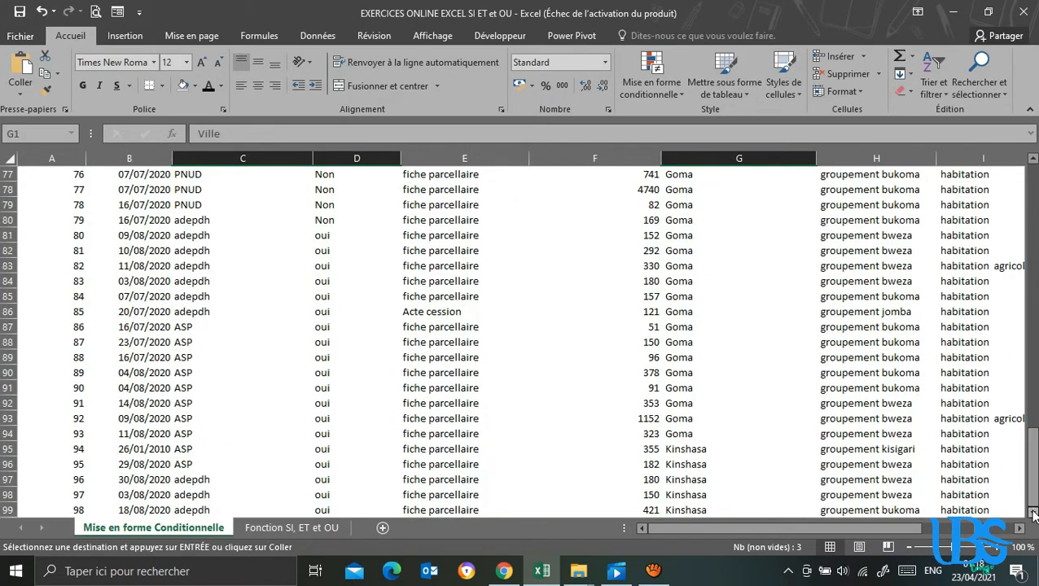
{"action": "left_click", "coordinate": [1033, 513]}
{"action": "left_click", "coordinate": [53, 451]}
{"action": "key", "text": "ctrl+v"}
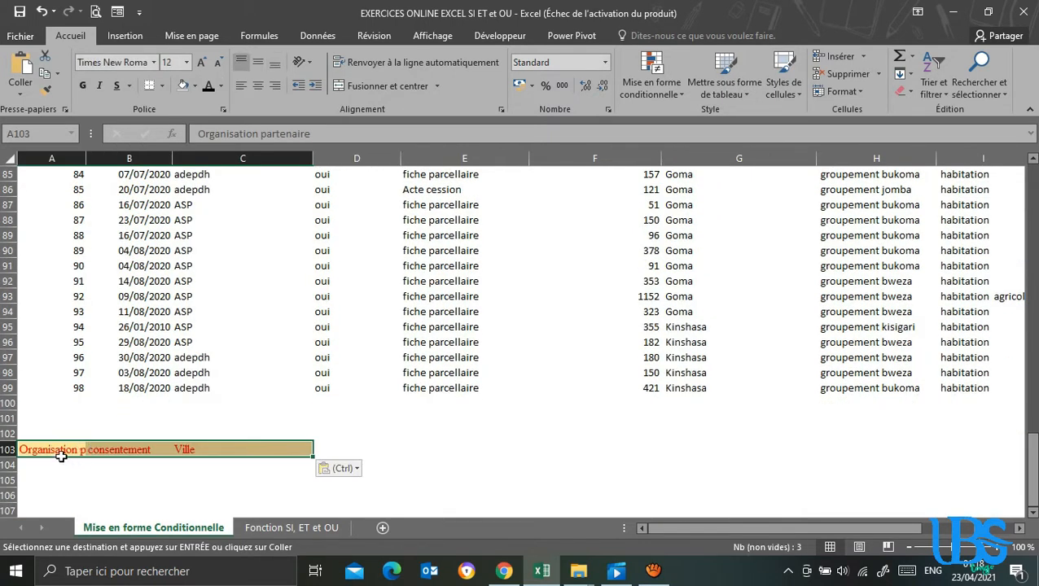
Wrap the text of the Organisation partenaire criteria header in cell A103.
{"action": "left_click", "coordinate": [59, 449]}
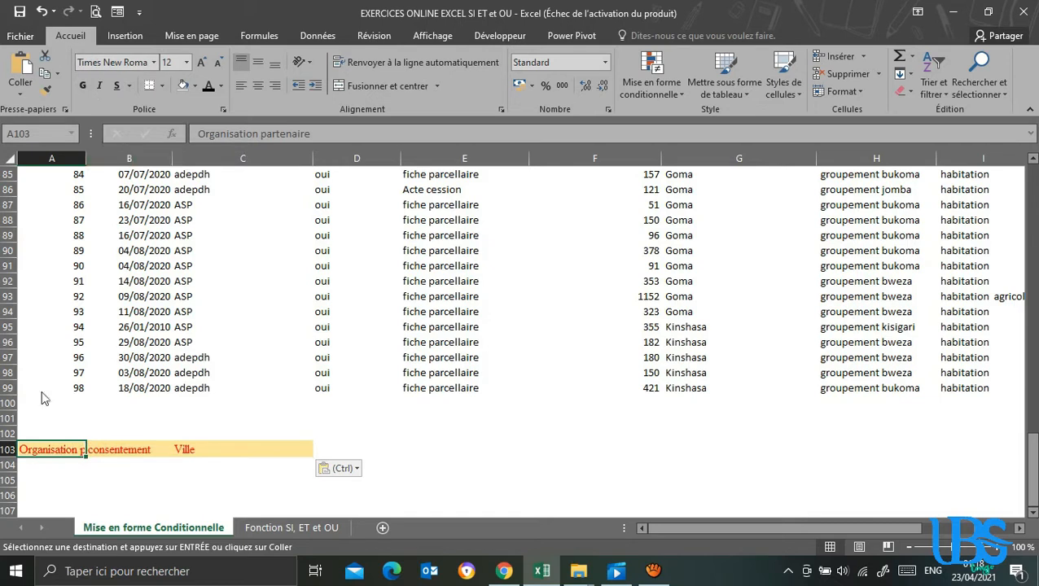
{"action": "left_click", "coordinate": [381, 62]}
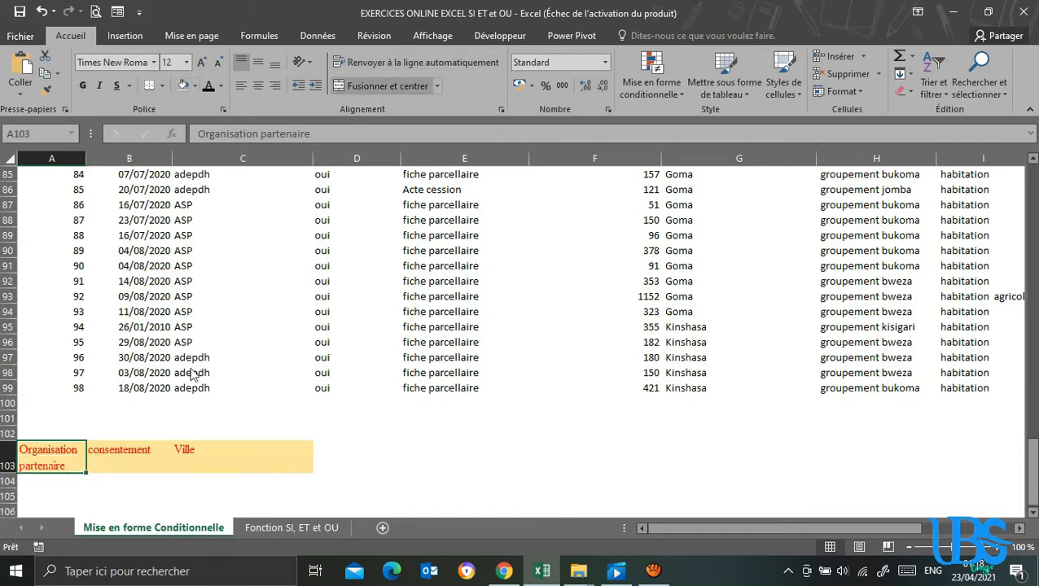
{"action": "left_click", "coordinate": [137, 456]}
{"action": "left_click", "coordinate": [216, 457]}
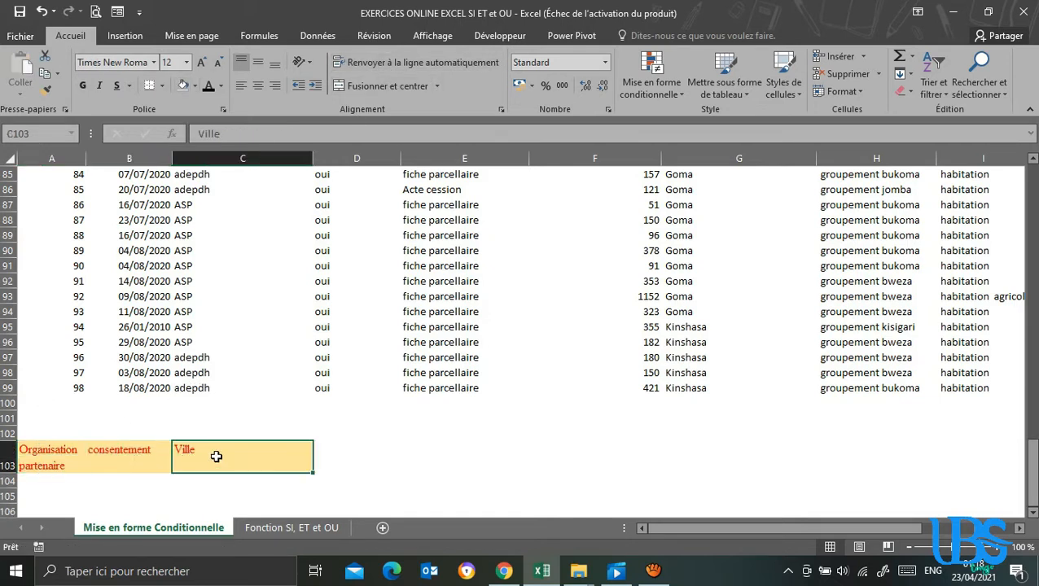
Enter the criteria UBS, oui and Kinshasa in cells A104 to C104 under their matching headers.
{"action": "left_click", "coordinate": [49, 496]}
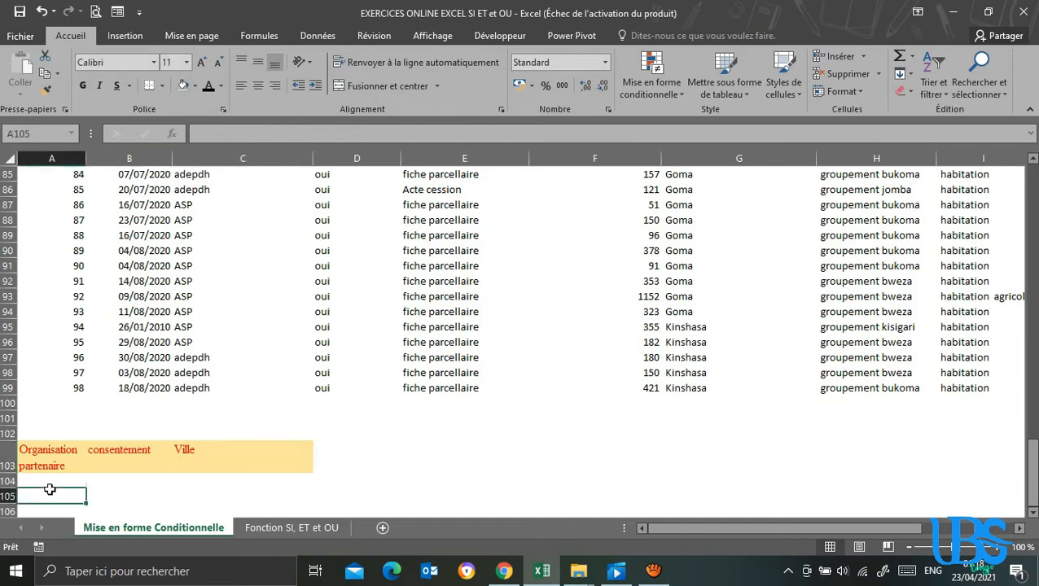
{"action": "left_click", "coordinate": [40, 479]}
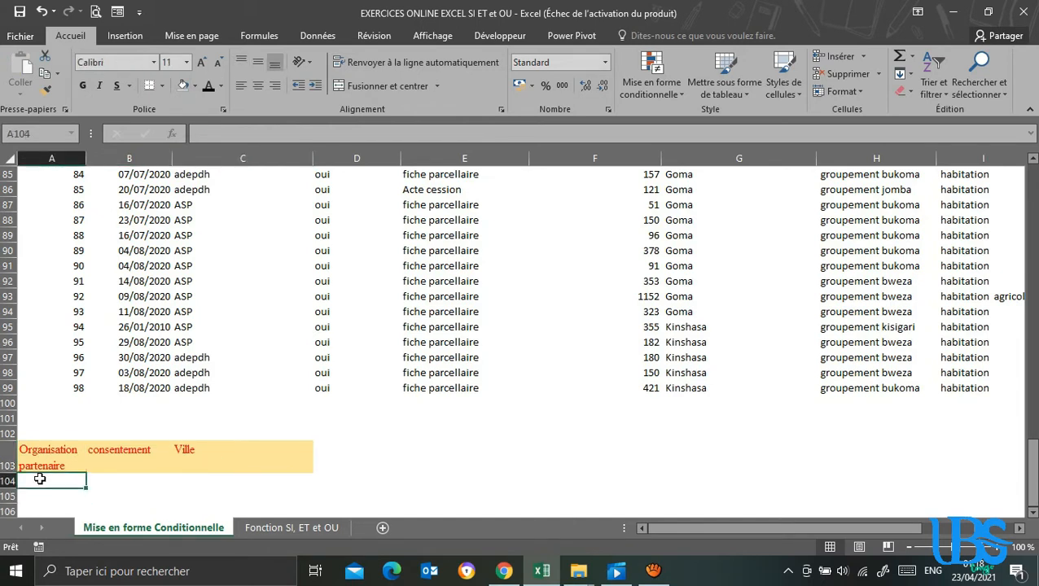
{"action": "type", "text": "UBS"}
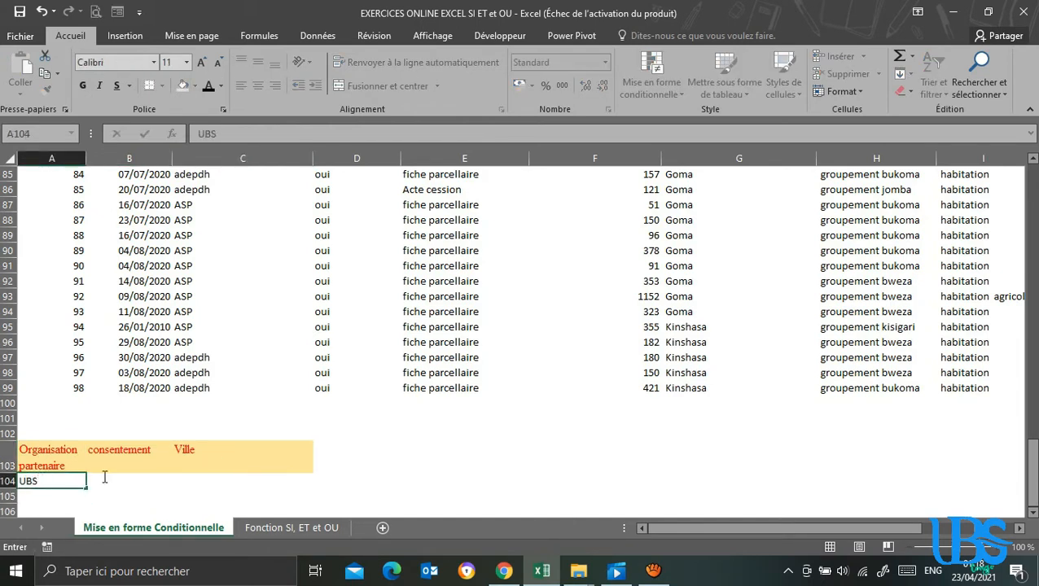
{"action": "left_click", "coordinate": [130, 487]}
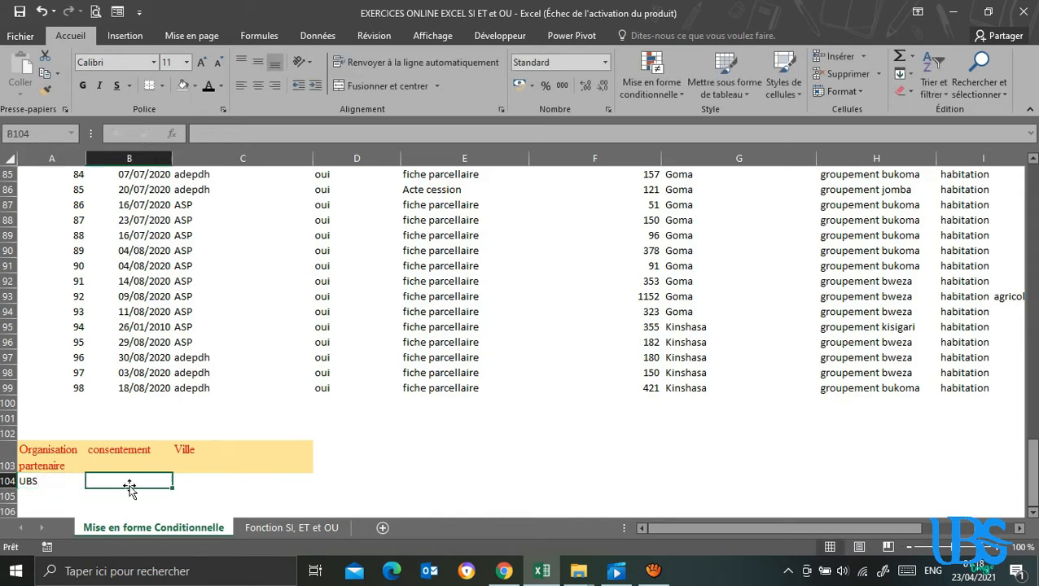
{"action": "type", "text": "oui"}
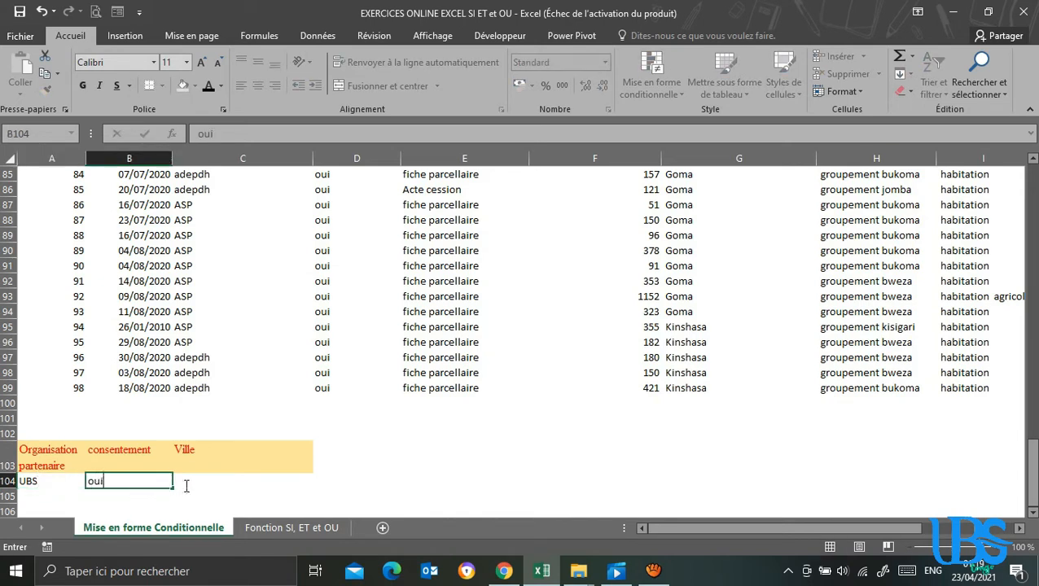
{"action": "left_click", "coordinate": [191, 481]}
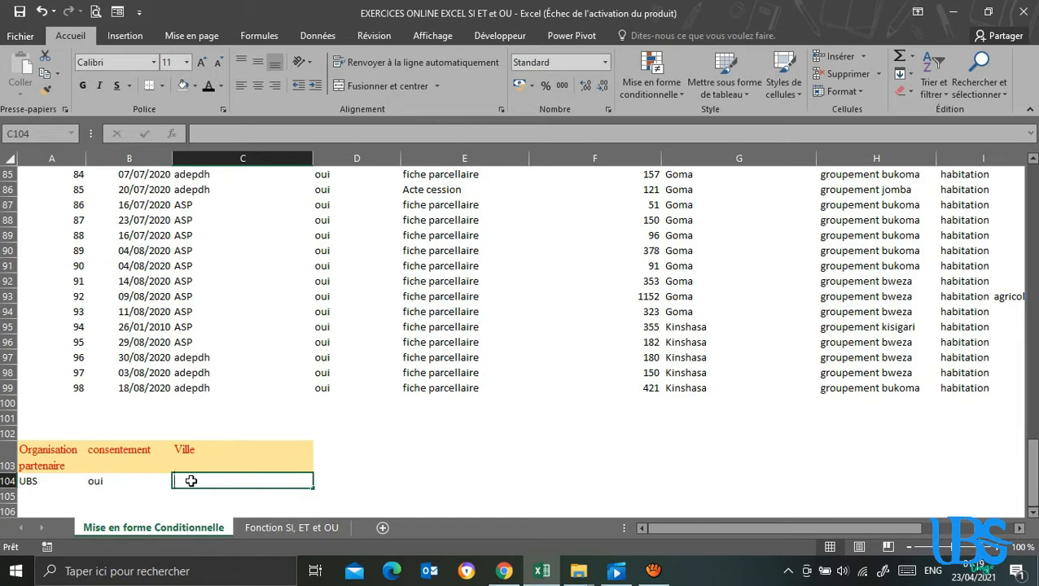
{"action": "type", "text": "Kins"}
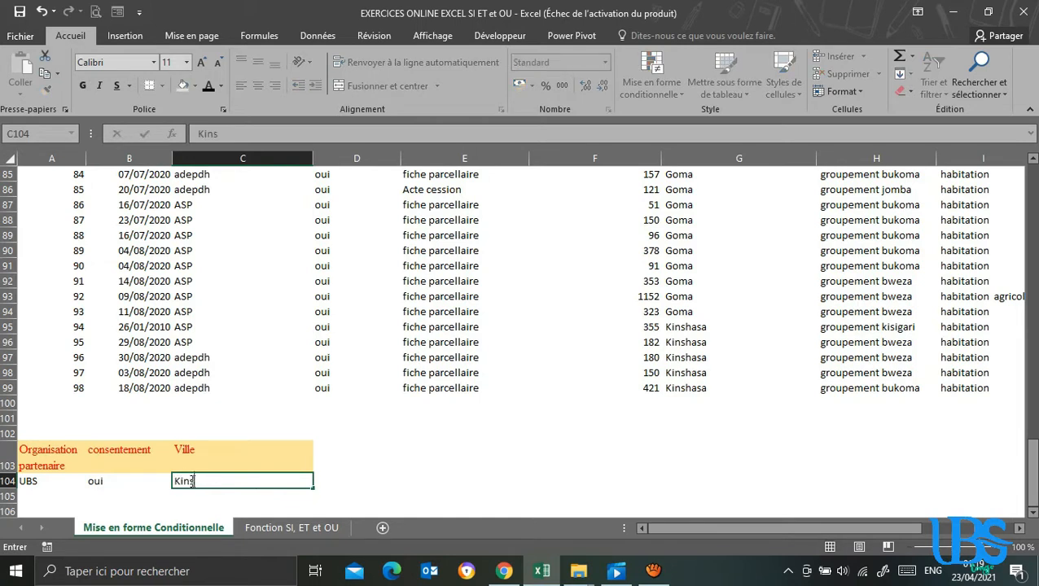
{"action": "type", "text": "hasa"}
{"action": "key", "text": "ctrl+Return"}
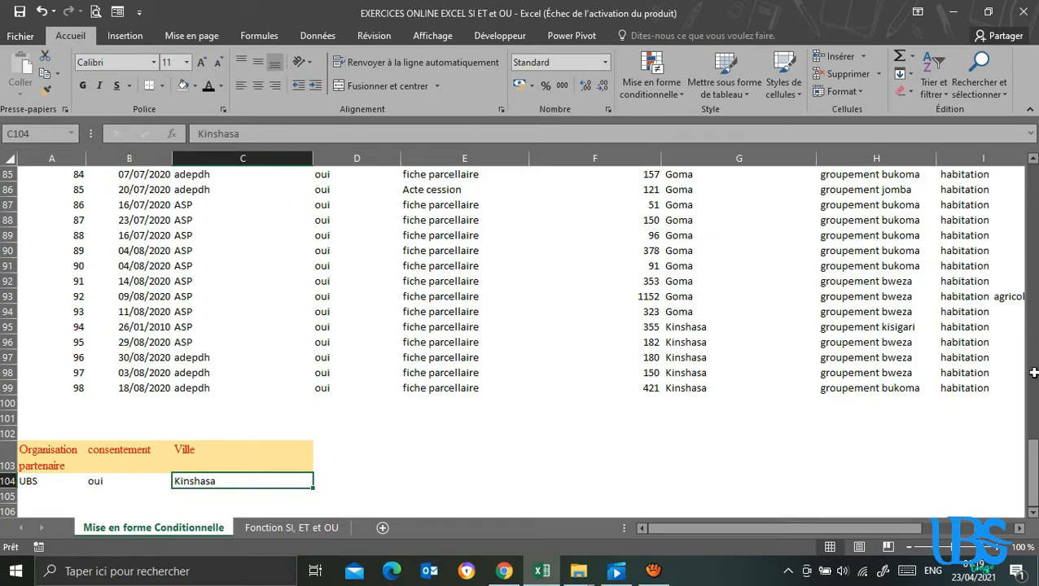
Start an advanced filter on the survey table with the list range $A$1:$K$99.
{"action": "left_click_drag", "start_coordinate": [1028, 224], "coordinate": [1029, 167]}
{"action": "left_click", "coordinate": [450, 284]}
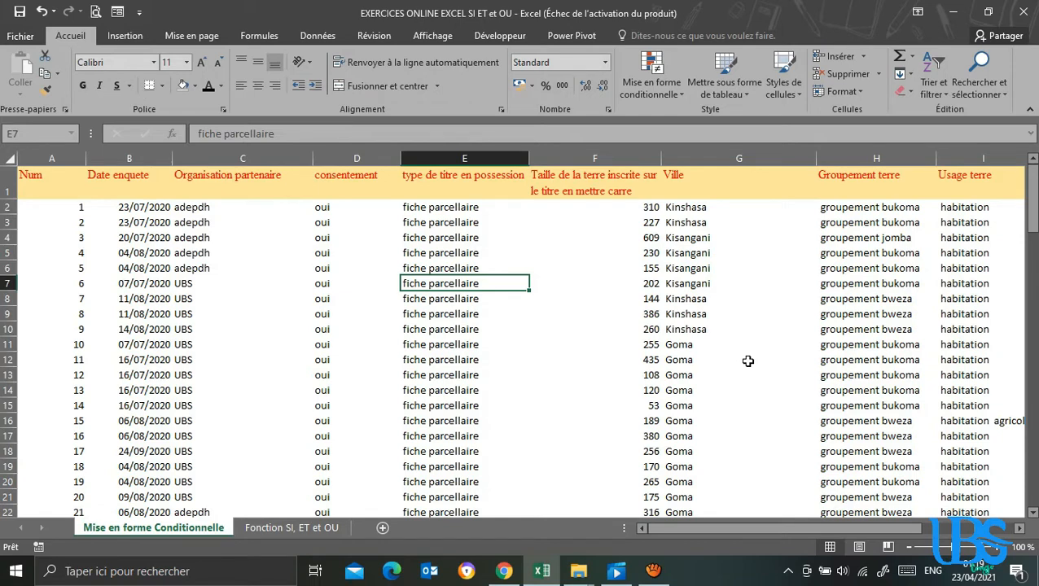
{"action": "left_click", "coordinate": [394, 282]}
{"action": "left_click", "coordinate": [279, 249]}
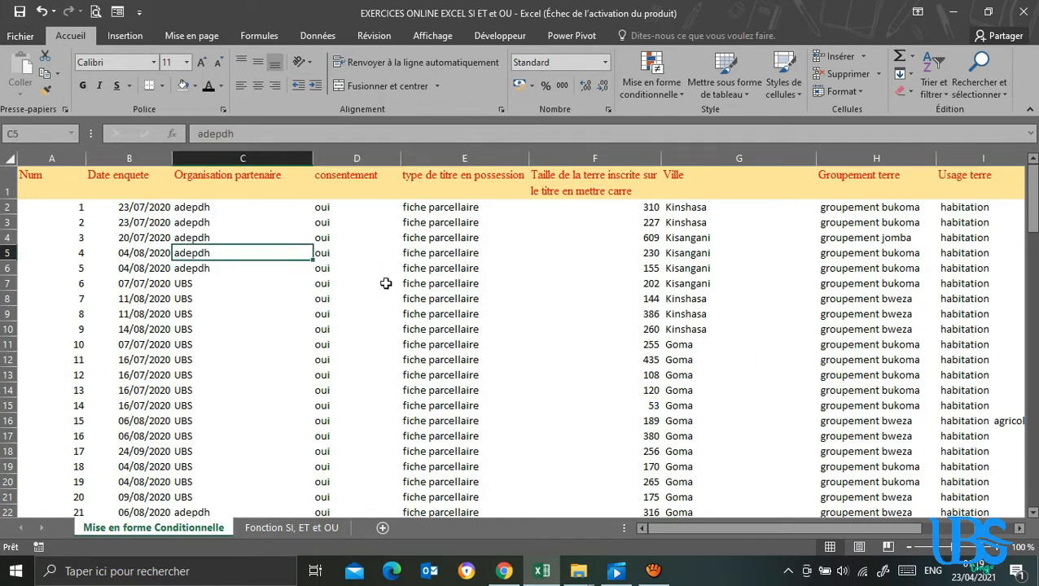
{"action": "left_click", "coordinate": [320, 38]}
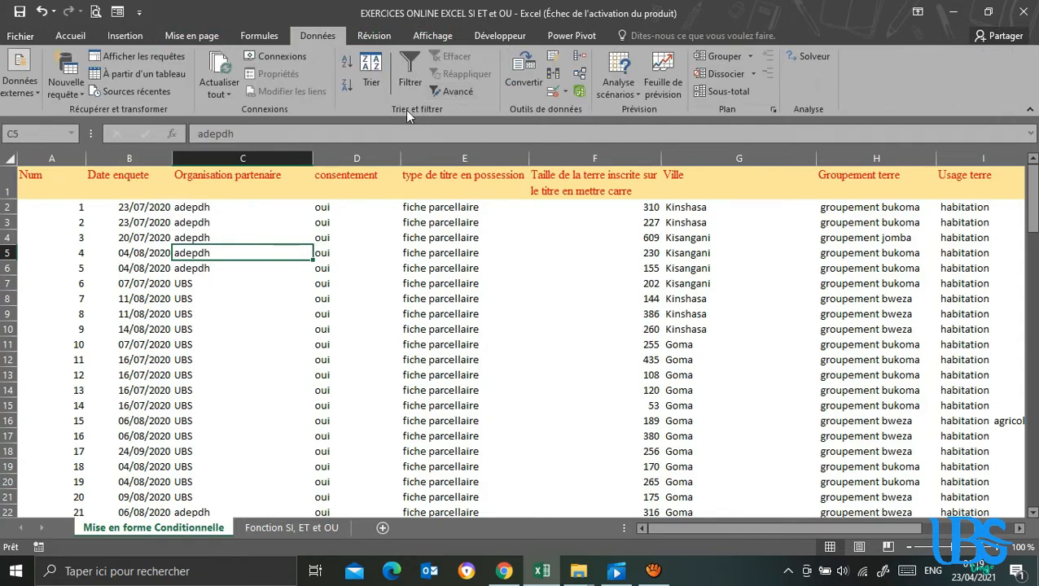
{"action": "left_click", "coordinate": [449, 92]}
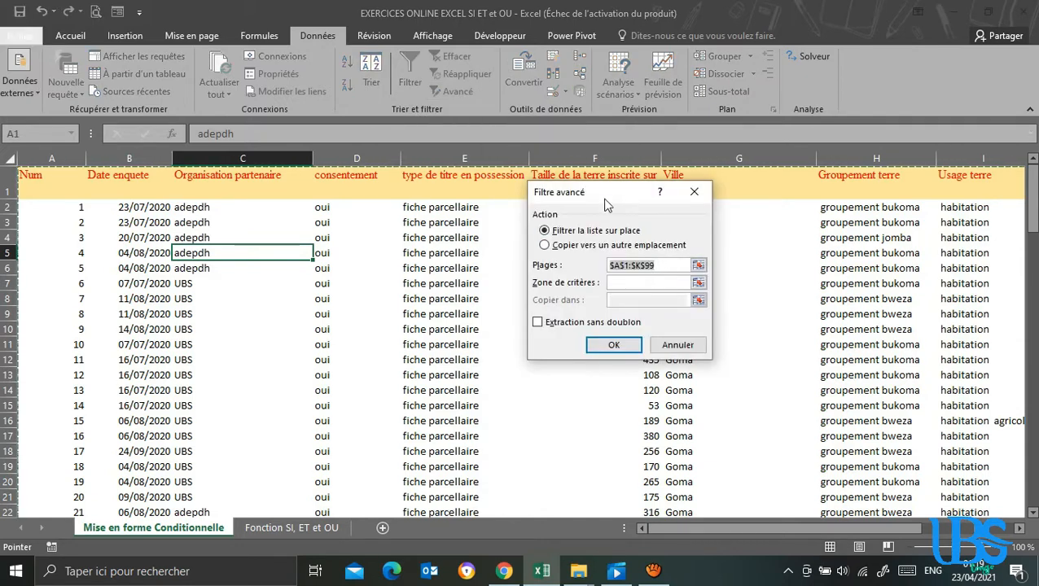
{"action": "left_click_drag", "start_coordinate": [606, 196], "coordinate": [648, 205]}
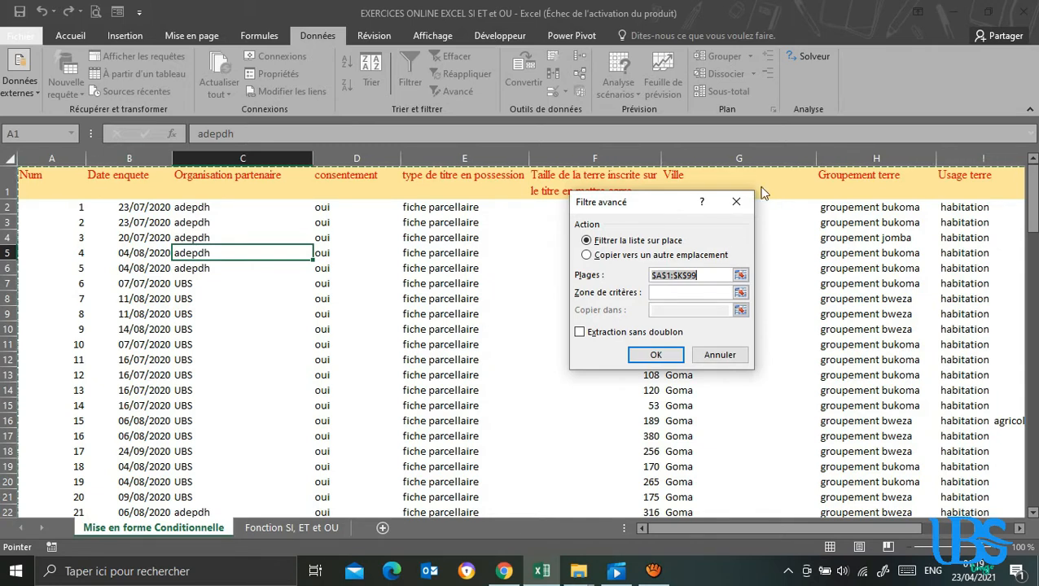
Set the criteria range to $A$103:$C$104 and filter the survey list in place.
{"action": "mouse_move", "coordinate": [1034, 215]}
{"action": "left_mouse_down"}
{"action": "mouse_move", "coordinate": [1036, 488]}
{"action": "mouse_move", "coordinate": [1035, 217]}
{"action": "left_mouse_up"}
{"action": "left_click", "coordinate": [673, 293]}
{"action": "left_click_drag", "start_coordinate": [1034, 216], "coordinate": [1035, 484]}
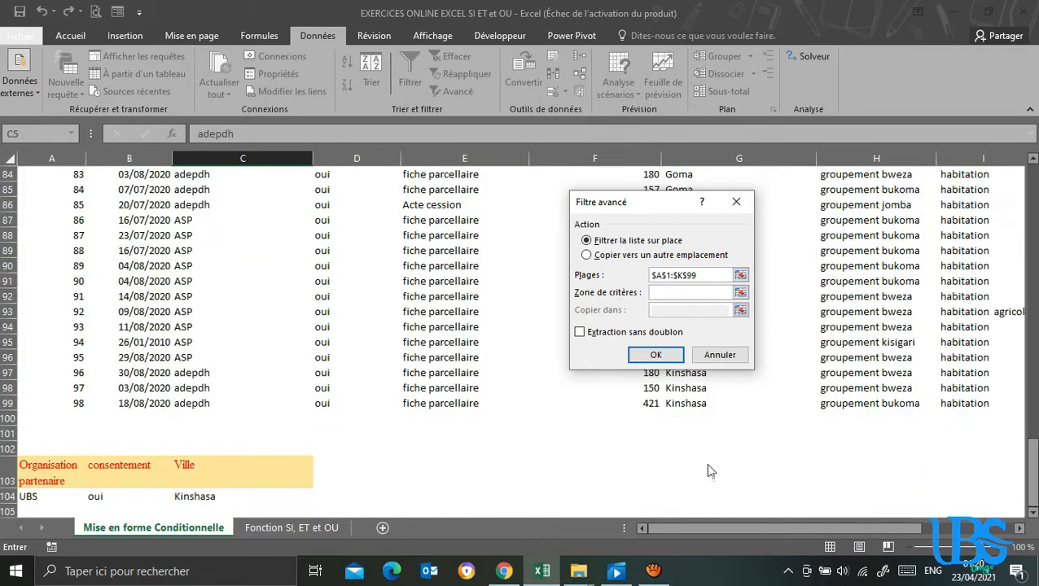
{"action": "left_click_drag", "start_coordinate": [38, 481], "coordinate": [238, 491]}
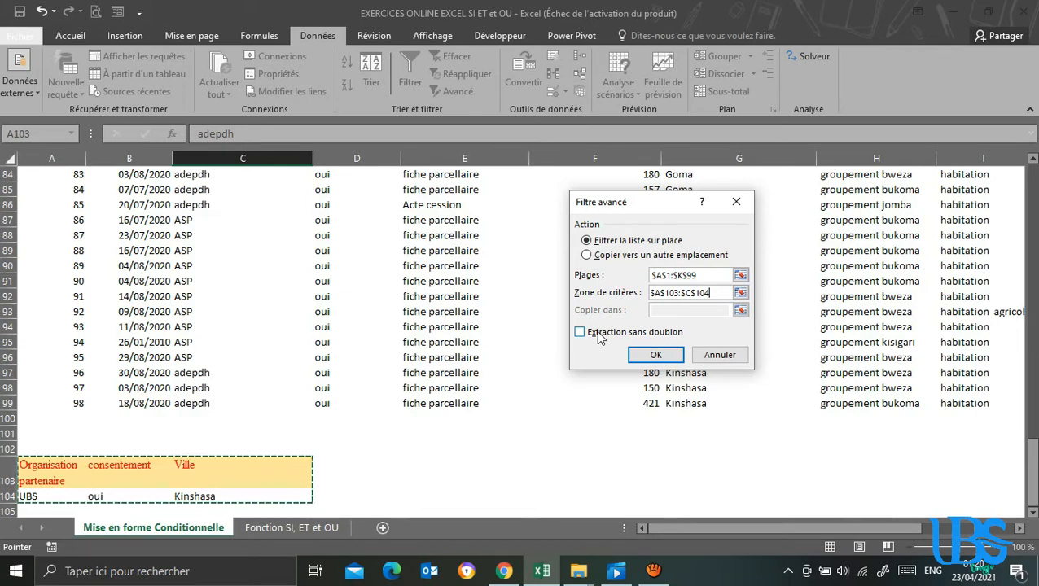
{"action": "left_click", "coordinate": [656, 356]}
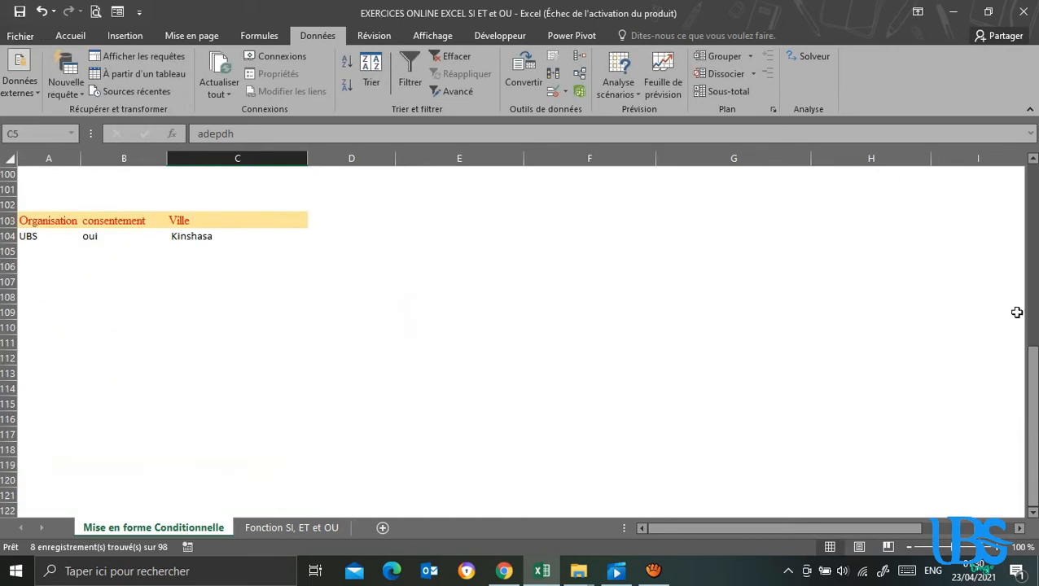
Review the filtered UBS records for Kinshasa and clear the advanced filter from the survey table.
{"action": "left_click_drag", "start_coordinate": [1033, 379], "coordinate": [1032, 363]}
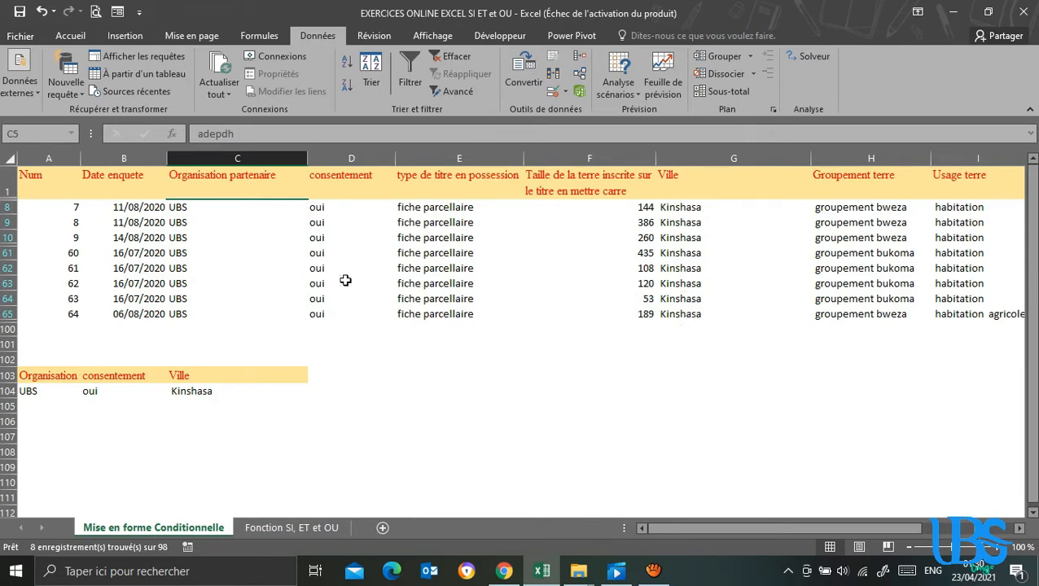
{"action": "left_click", "coordinate": [247, 282]}
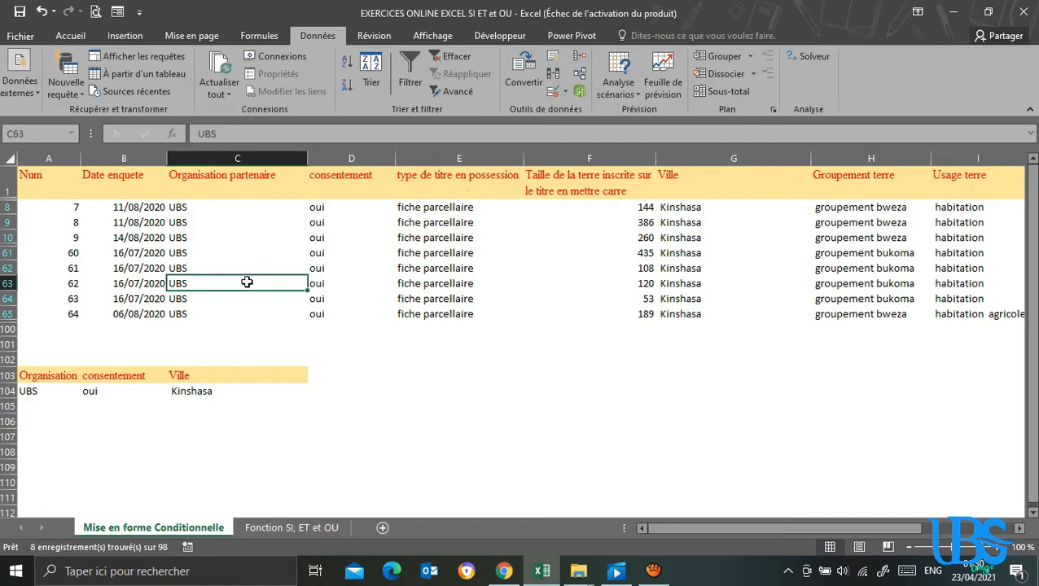
{"action": "left_click", "coordinate": [248, 269]}
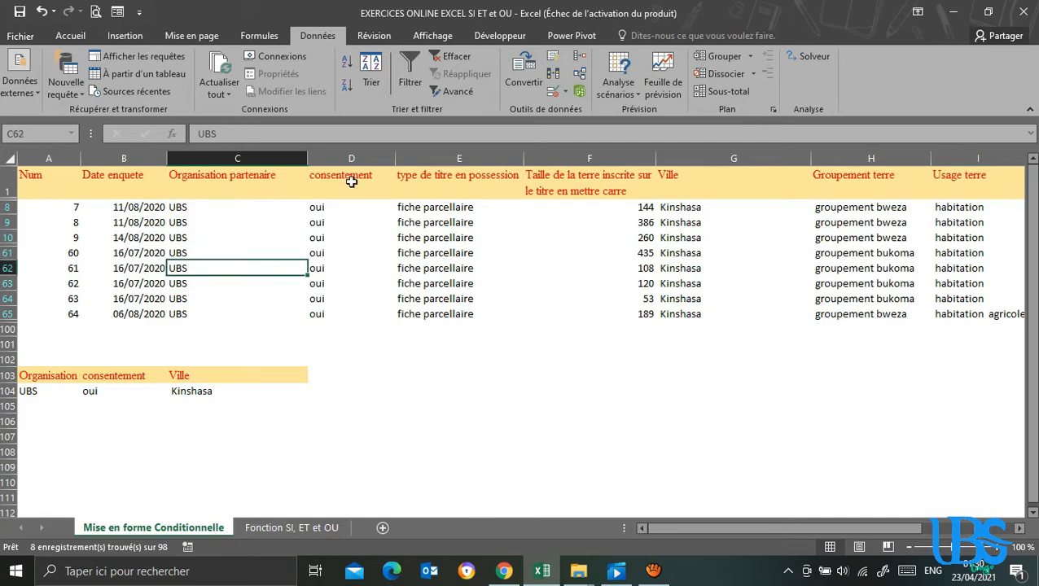
{"action": "left_click", "coordinate": [444, 58]}
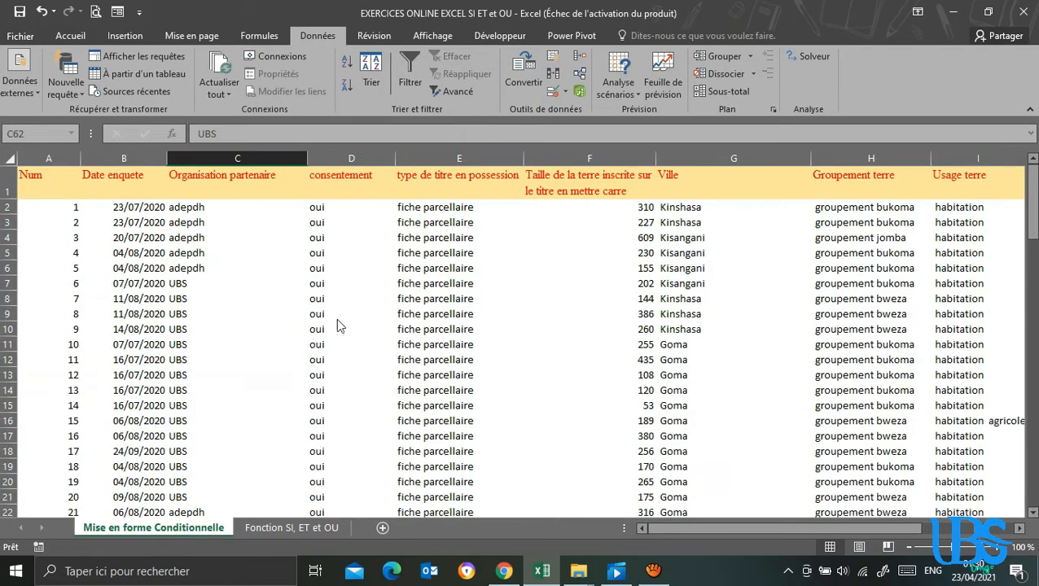
Add a Num criteria header in cell D103 and check it against the table header in A1.
{"action": "left_click_drag", "start_coordinate": [1030, 236], "coordinate": [1024, 515]}
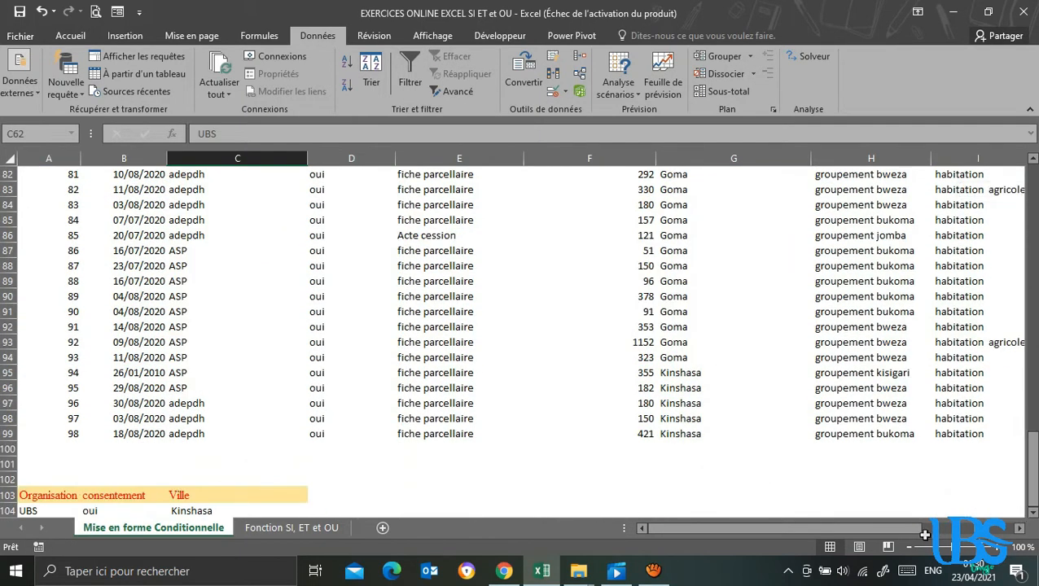
{"action": "left_click", "coordinate": [1033, 514]}
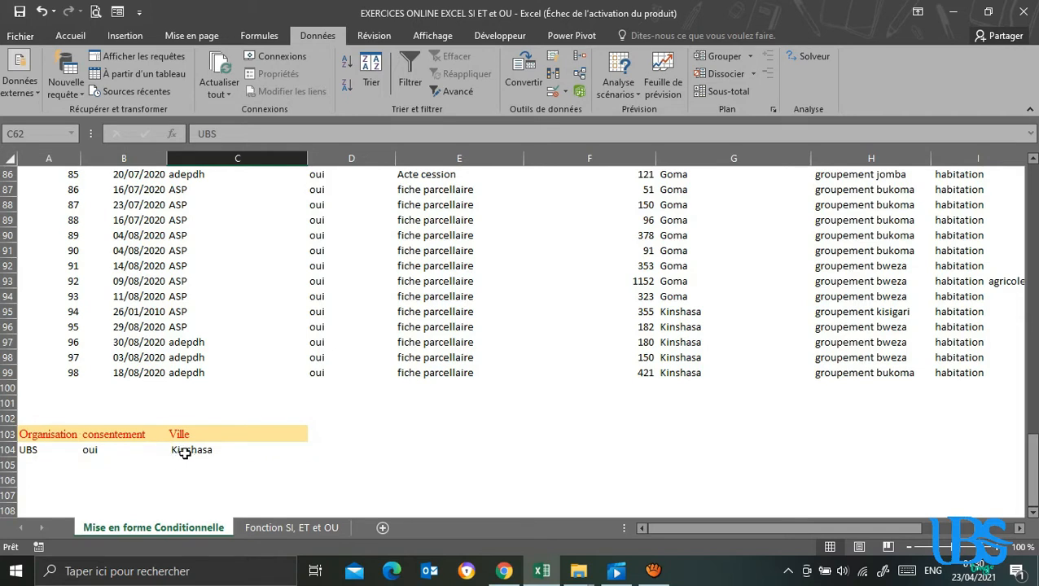
{"action": "left_click", "coordinate": [331, 436]}
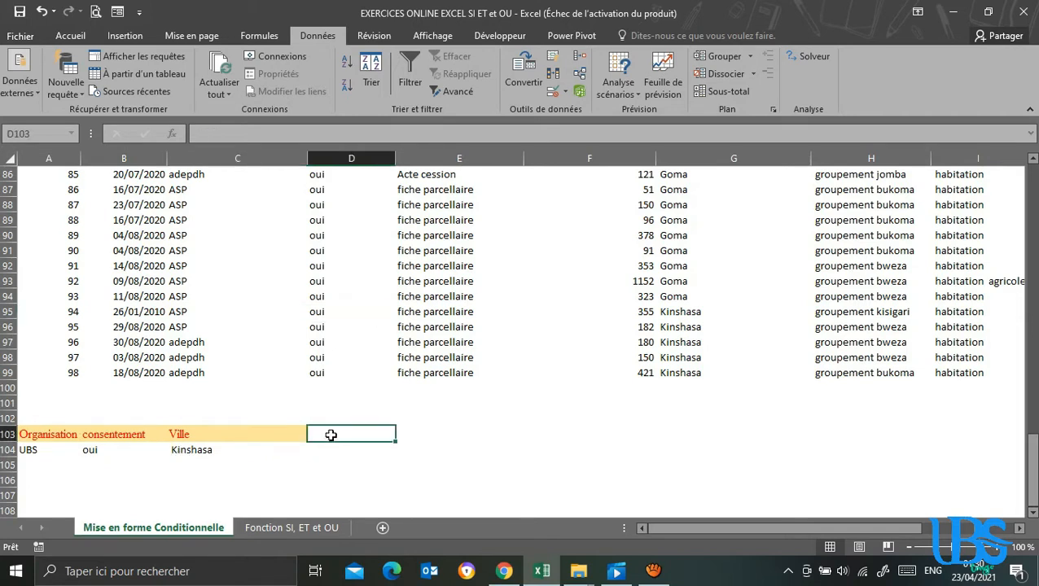
{"action": "type", "text": "Num"}
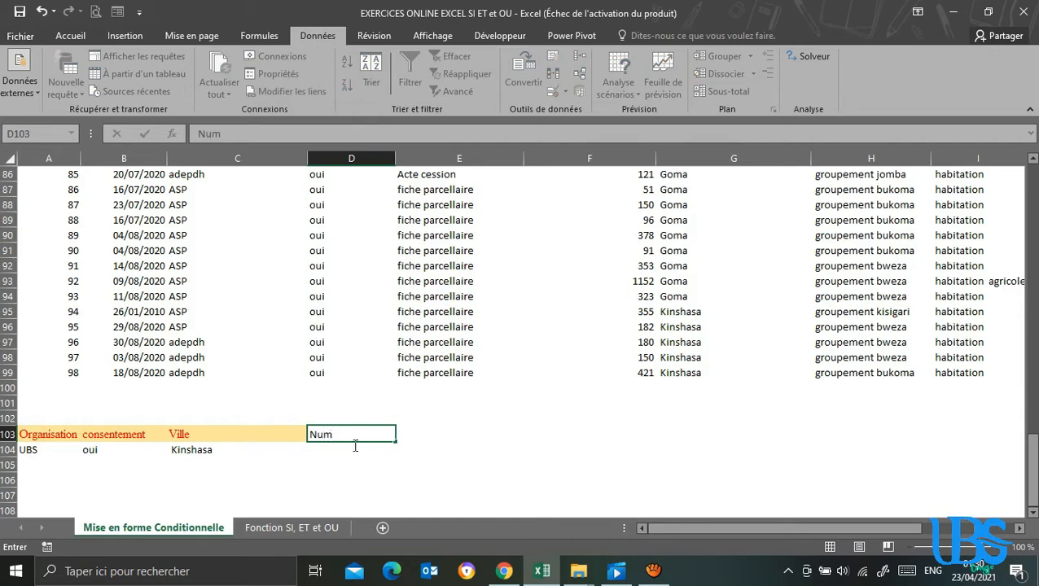
{"action": "left_click", "coordinate": [564, 448]}
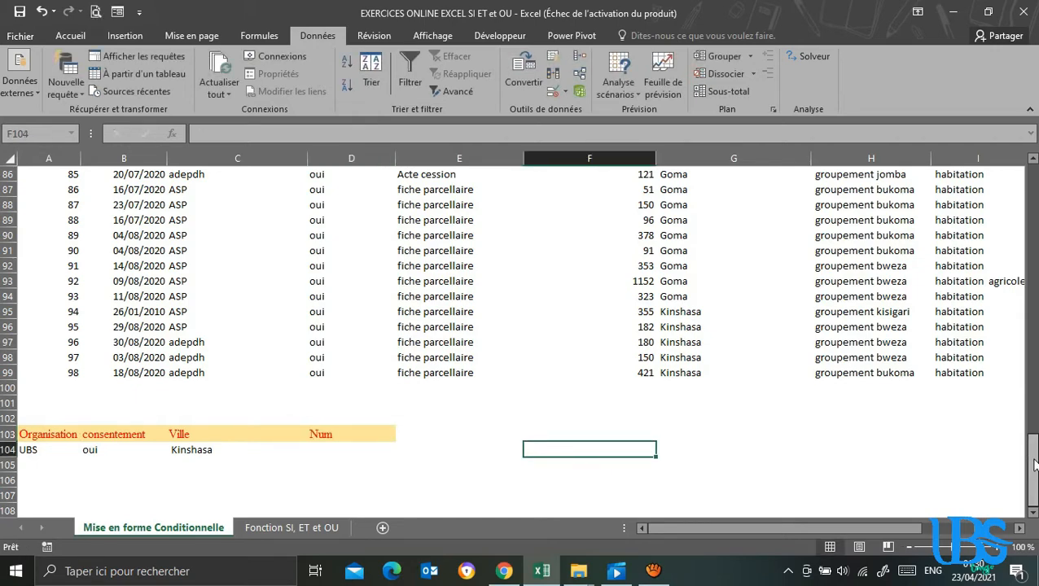
{"action": "mouse_move", "coordinate": [1035, 465]}
{"action": "left_mouse_down"}
{"action": "mouse_move", "coordinate": [1032, 181]}
{"action": "mouse_move", "coordinate": [1032, 448]}
{"action": "left_mouse_up"}
{"action": "left_click", "coordinate": [47, 187]}
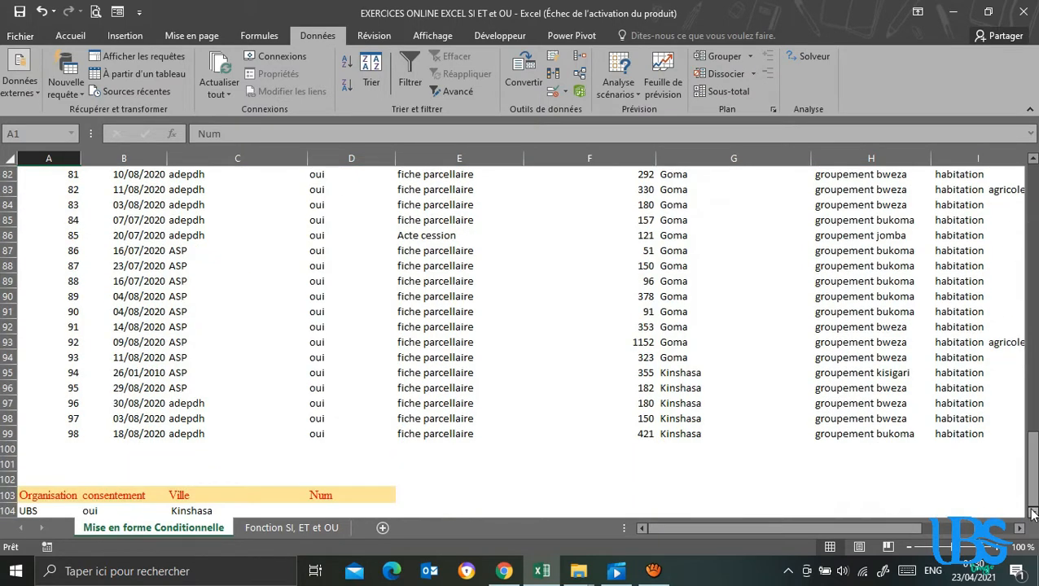
Enter the Num criteria <10 in cell D104 and >=60 in cell D105.
{"action": "scroll", "coordinate": [1031, 513], "scroll_direction": "down", "scroll_amount": 1}
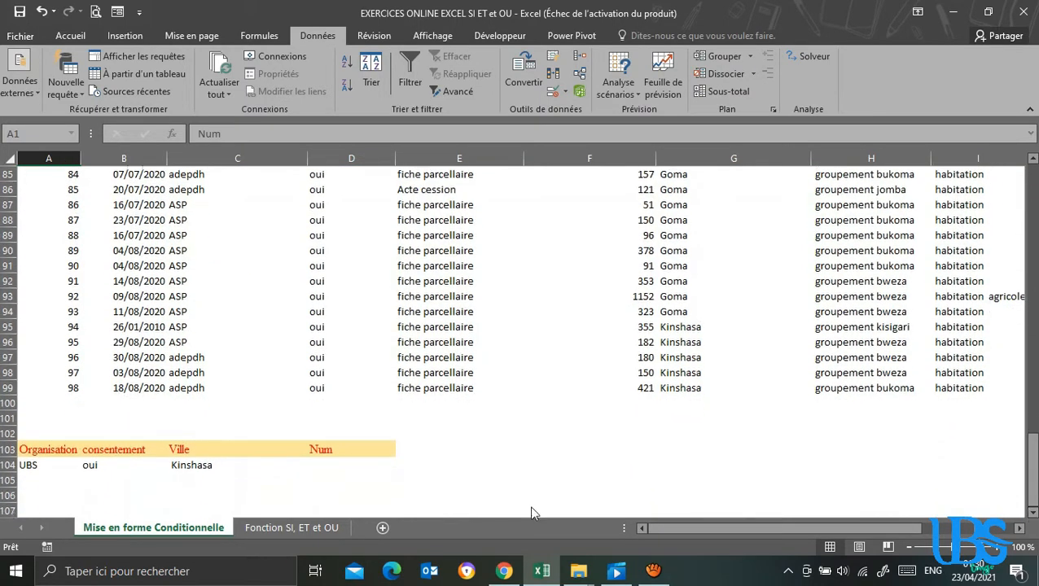
{"action": "left_click", "coordinate": [330, 463]}
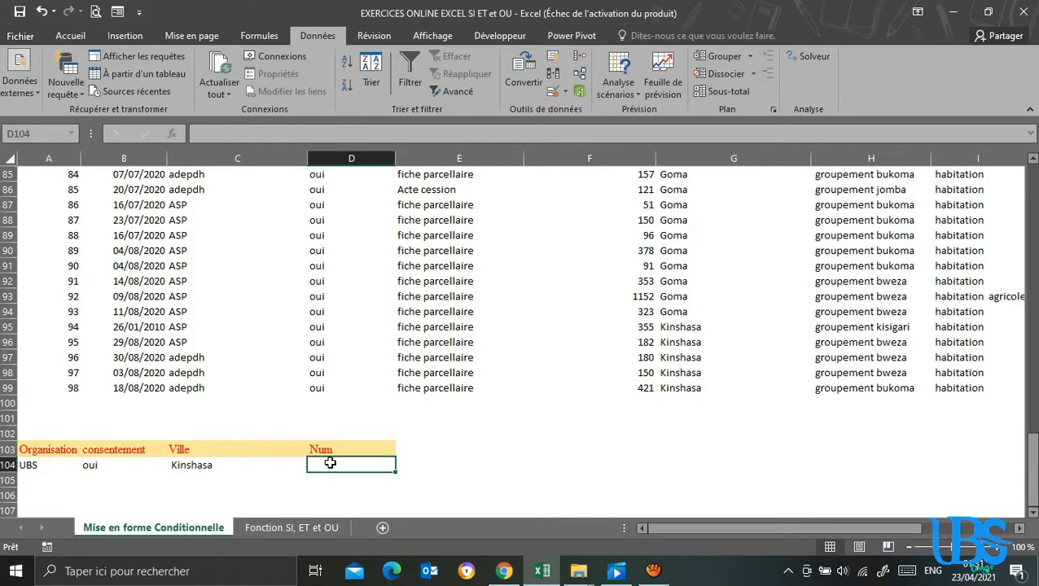
{"action": "type", "text": "<10"}
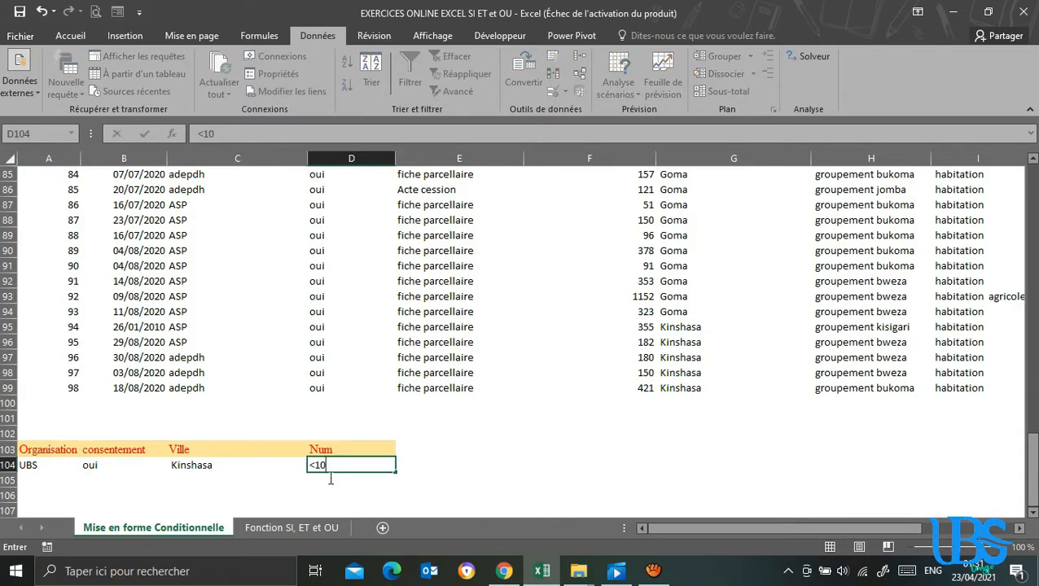
{"action": "left_click", "coordinate": [330, 479]}
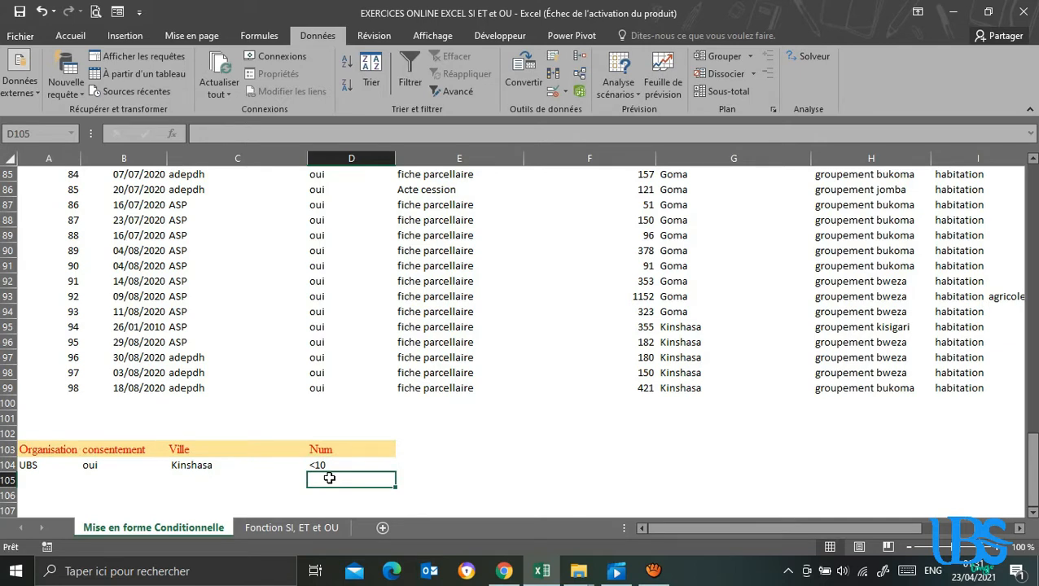
{"action": "type", "text": ">=60"}
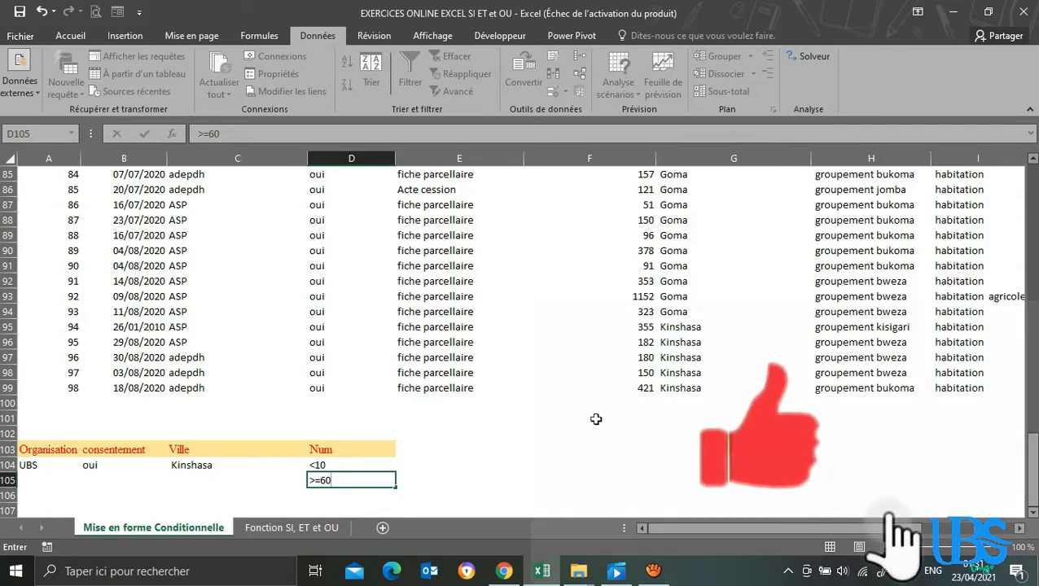
{"action": "left_click", "coordinate": [1032, 513]}
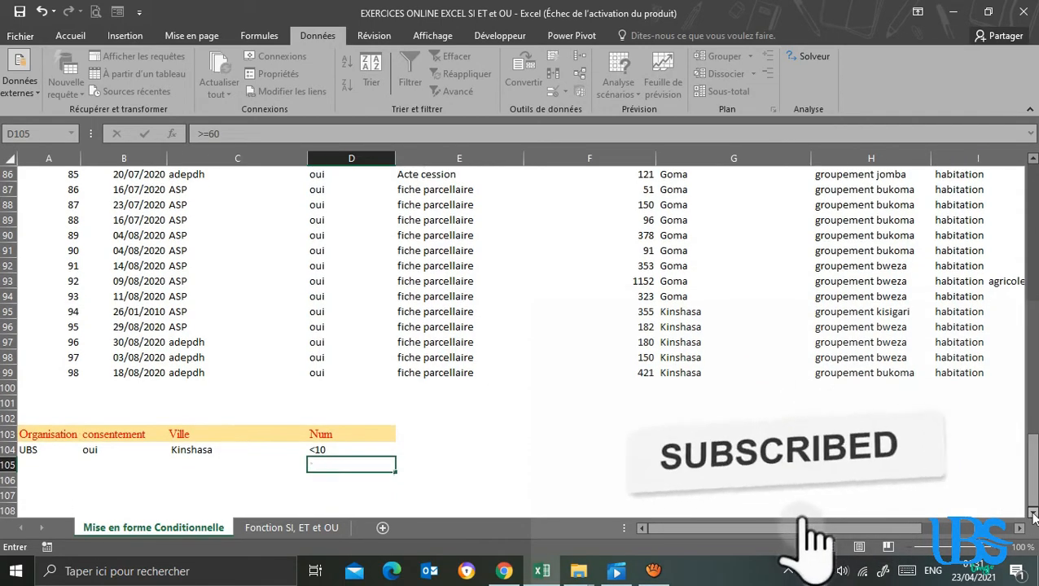
Fill criteria row 105 with UBS, oui and Goma beside the >=60 condition, and save the workbook.
{"action": "left_click", "coordinate": [1033, 514]}
{"action": "left_click", "coordinate": [1032, 514]}
{"action": "left_click", "coordinate": [276, 438]}
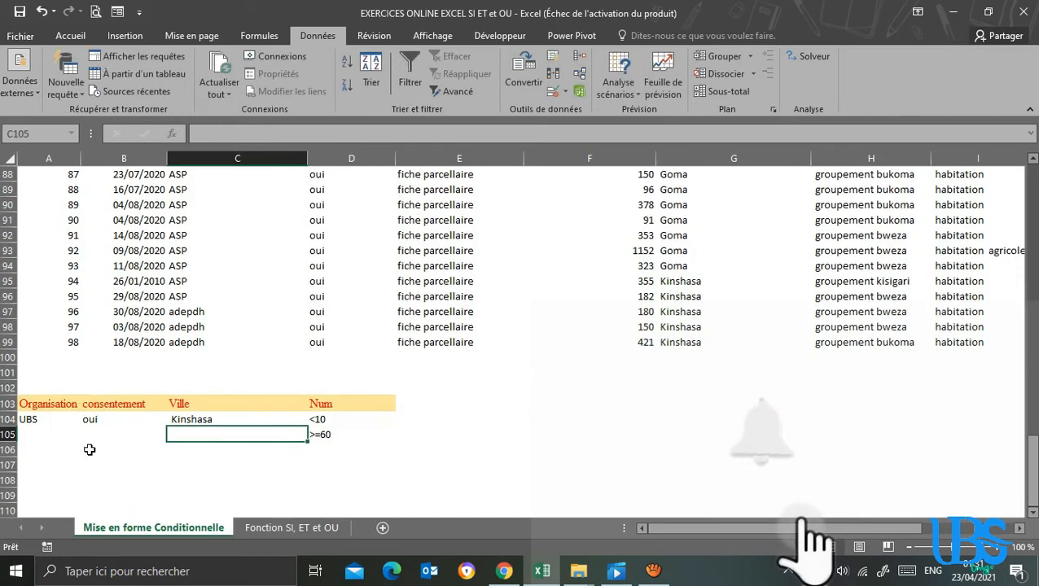
{"action": "left_click", "coordinate": [41, 432]}
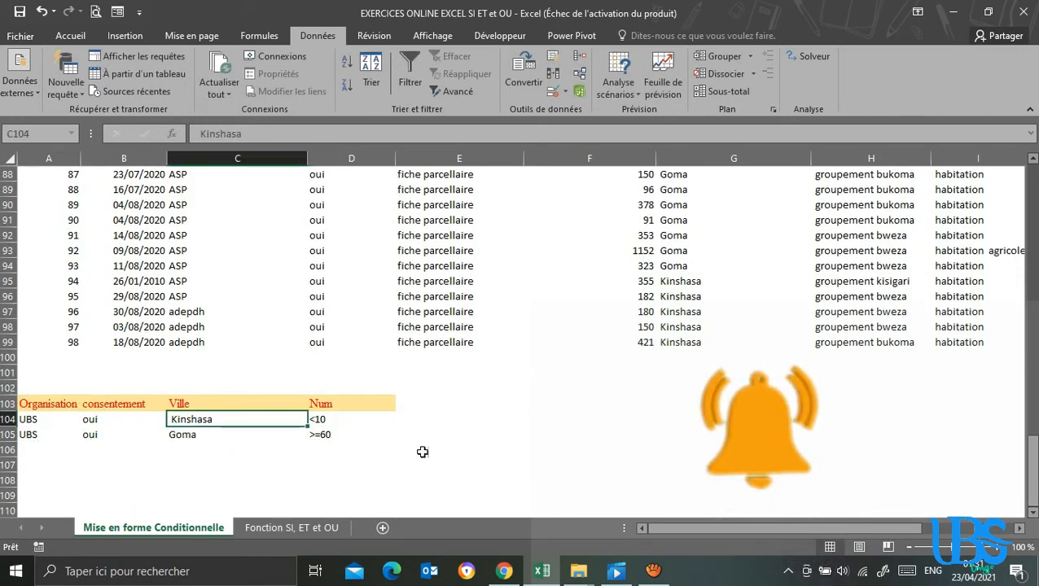
{"action": "left_click", "coordinate": [334, 422]}
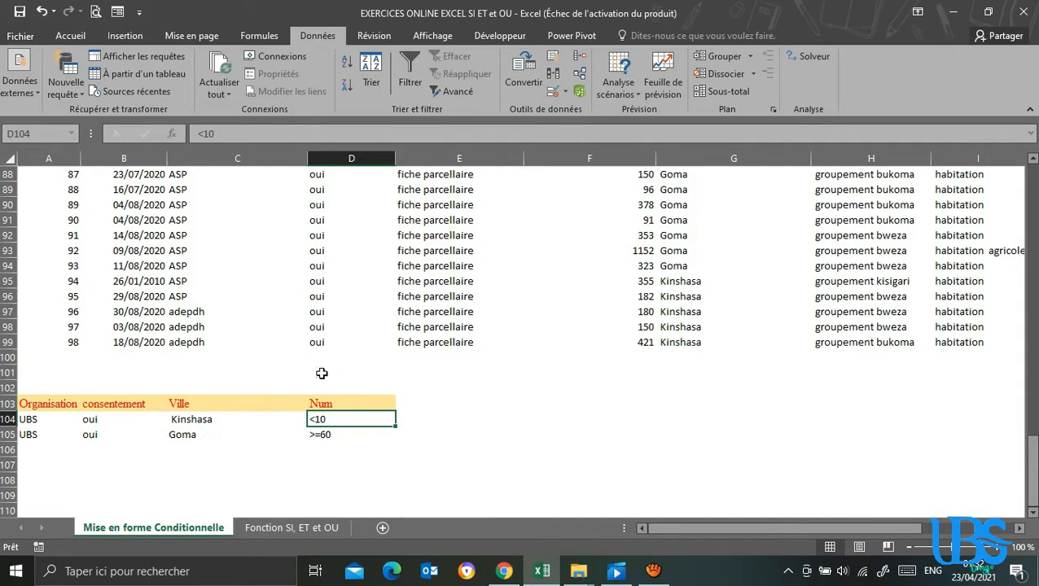
{"action": "key", "text": "ctrl+s"}
Add a new worksheet and rename it Resultats.
{"action": "left_click", "coordinate": [382, 528]}
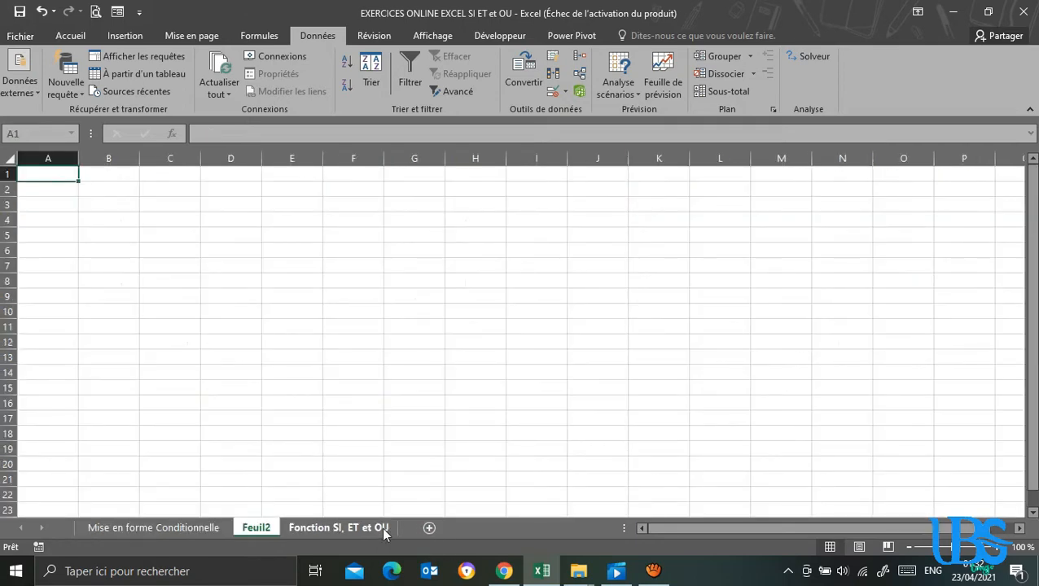
{"action": "right_click", "coordinate": [262, 529]}
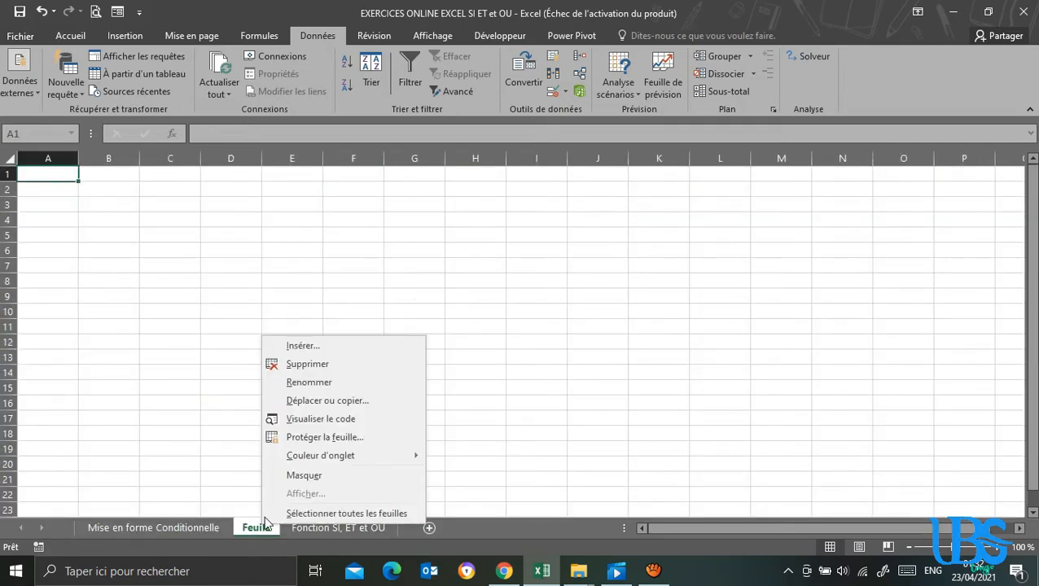
{"action": "left_click", "coordinate": [310, 381]}
{"action": "type", "text": "Res"}
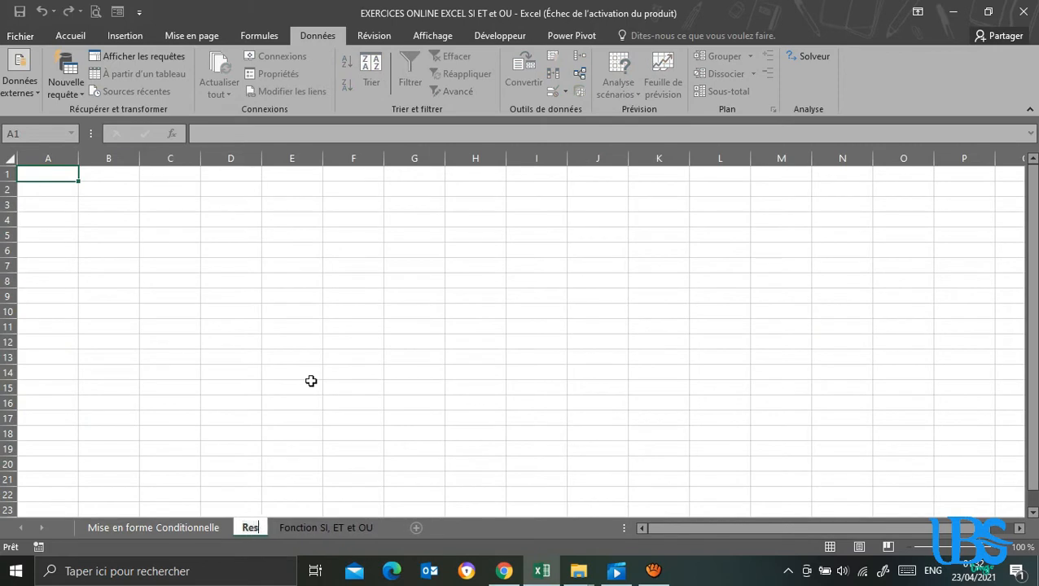
{"action": "type", "text": "ultats"}
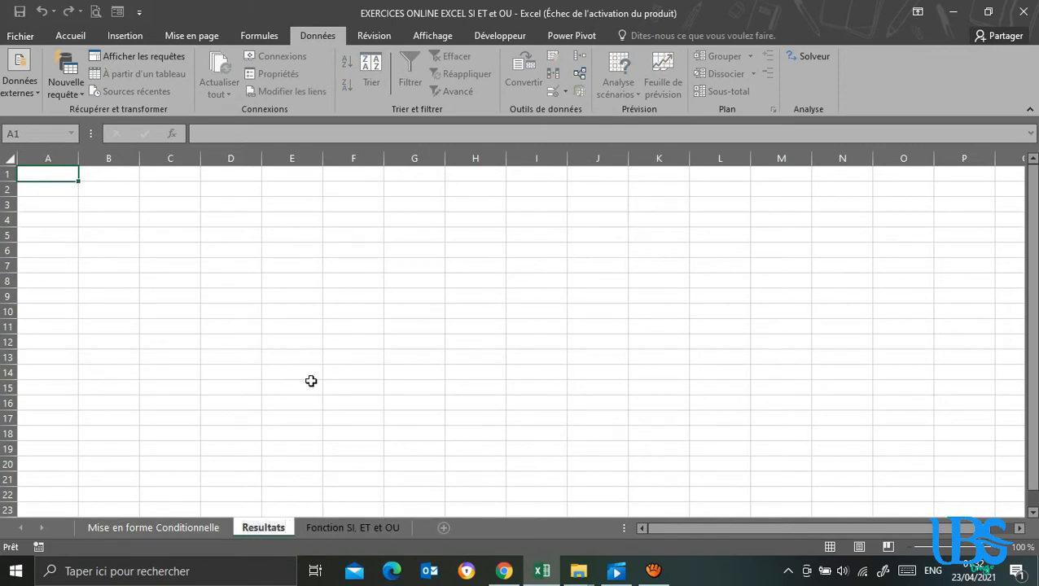
{"action": "key", "text": "Return"}
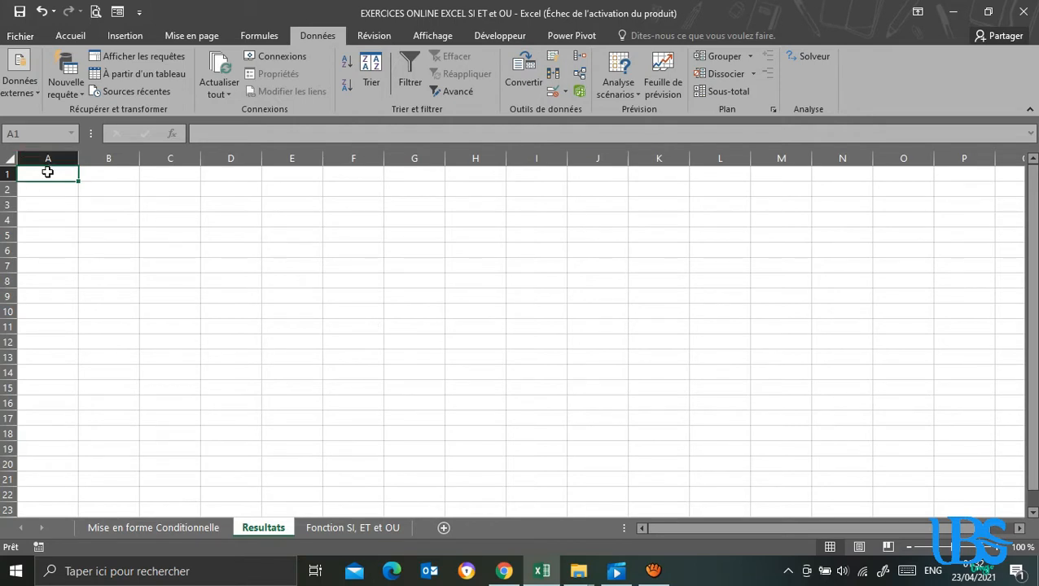
Start an advanced filter from the Resultats sheet with list range $A$1:$K$99 of the Mise en forme Conditionnelle sheet.
{"action": "left_click", "coordinate": [458, 92]}
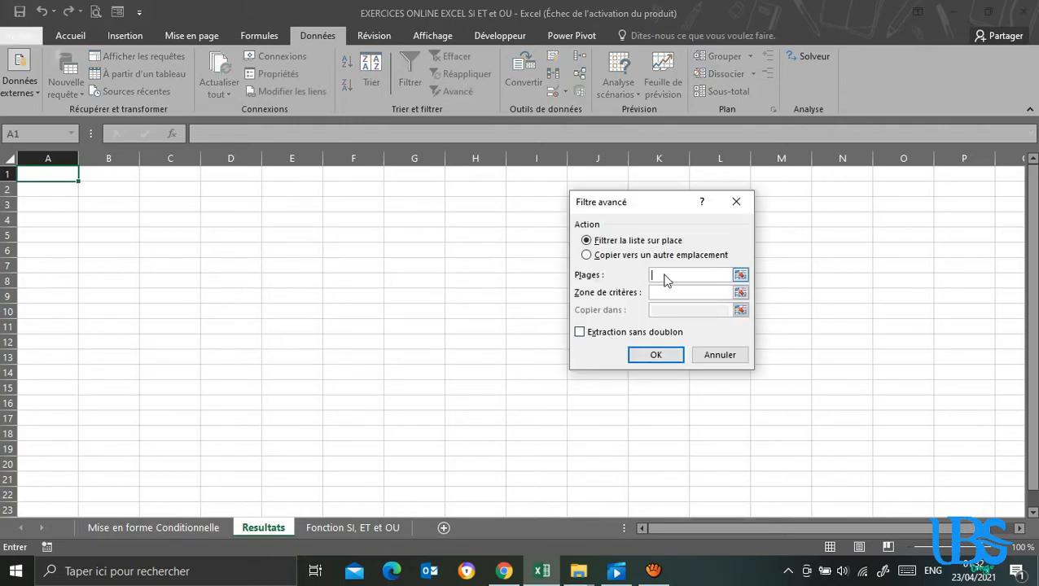
{"action": "left_click", "coordinate": [173, 529]}
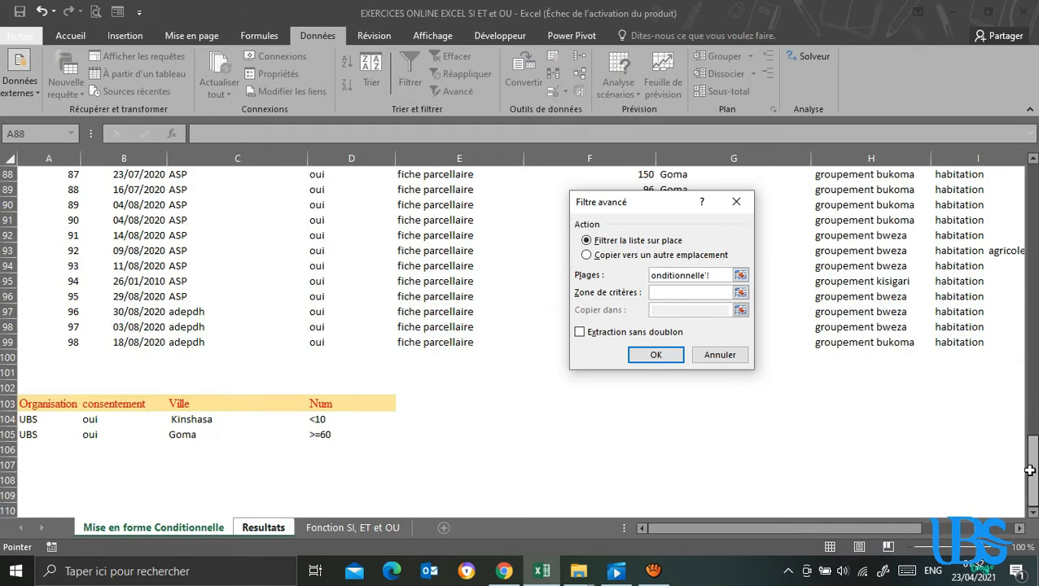
{"action": "left_click_drag", "start_coordinate": [1030, 471], "coordinate": [1029, 196]}
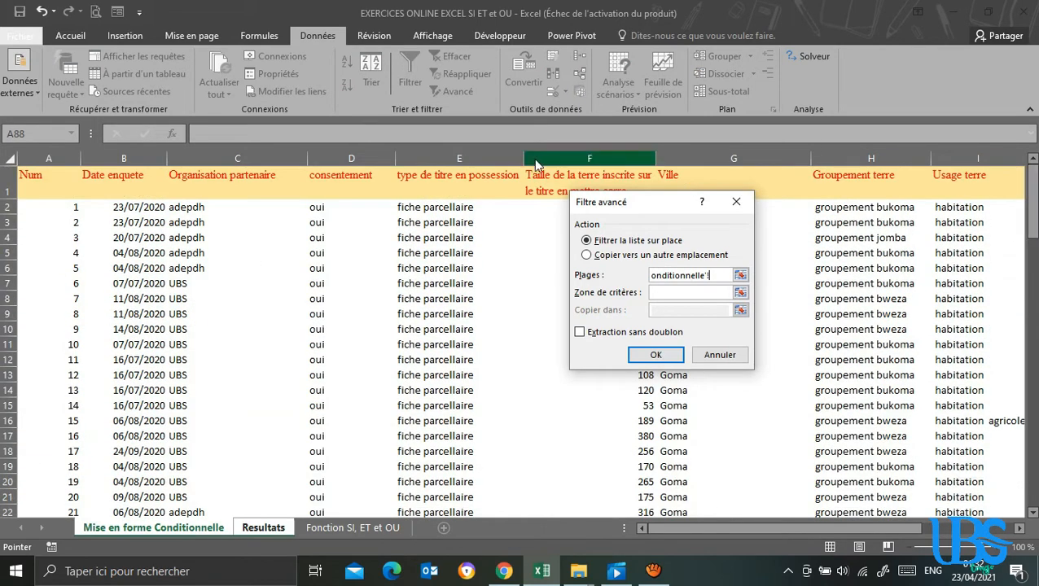
{"action": "left_click", "coordinate": [39, 180]}
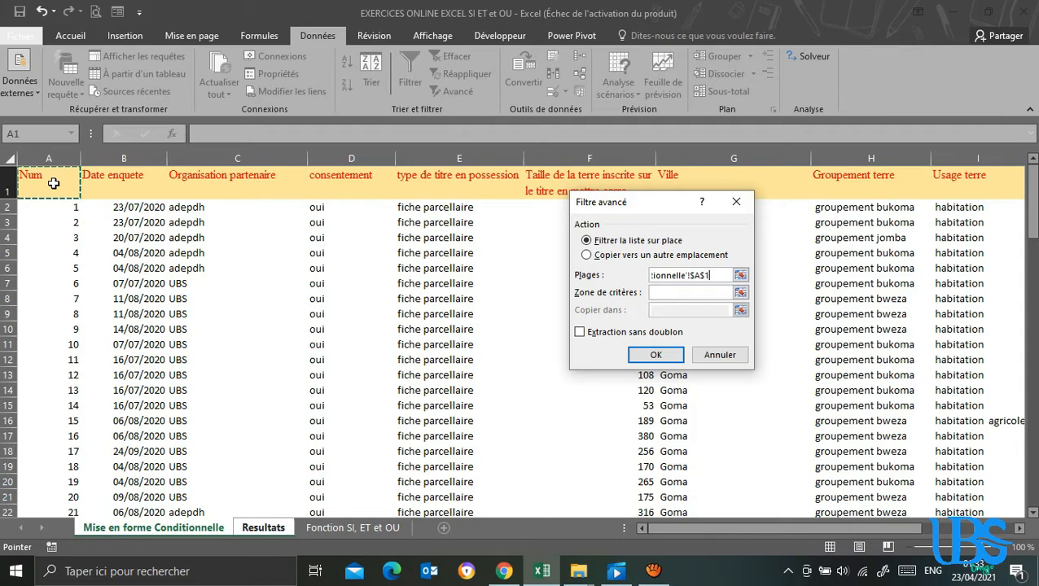
{"action": "key", "text": "ctrl+shift+Right"}
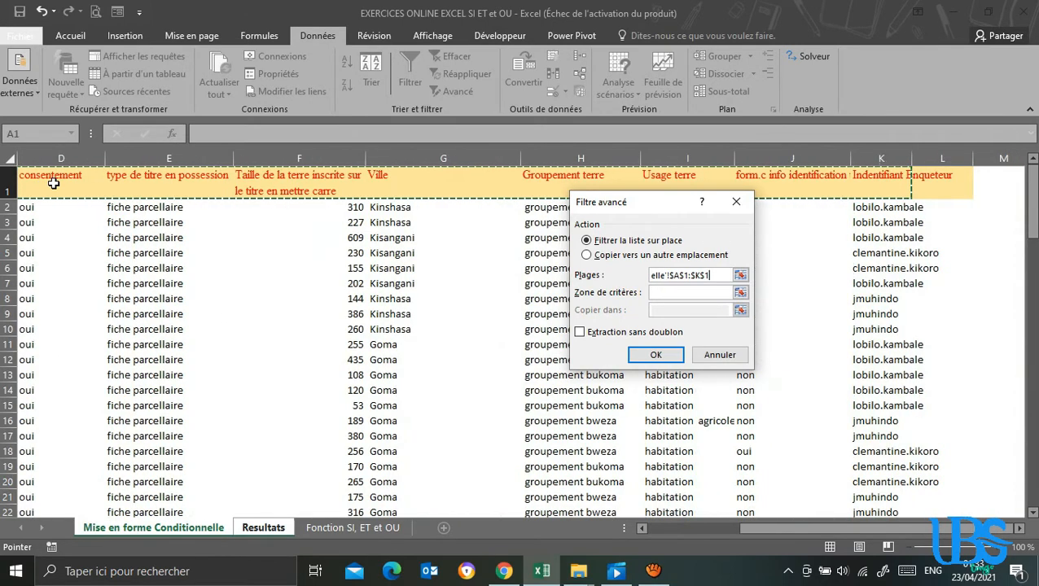
{"action": "key", "text": "ctrl+shift+Down"}
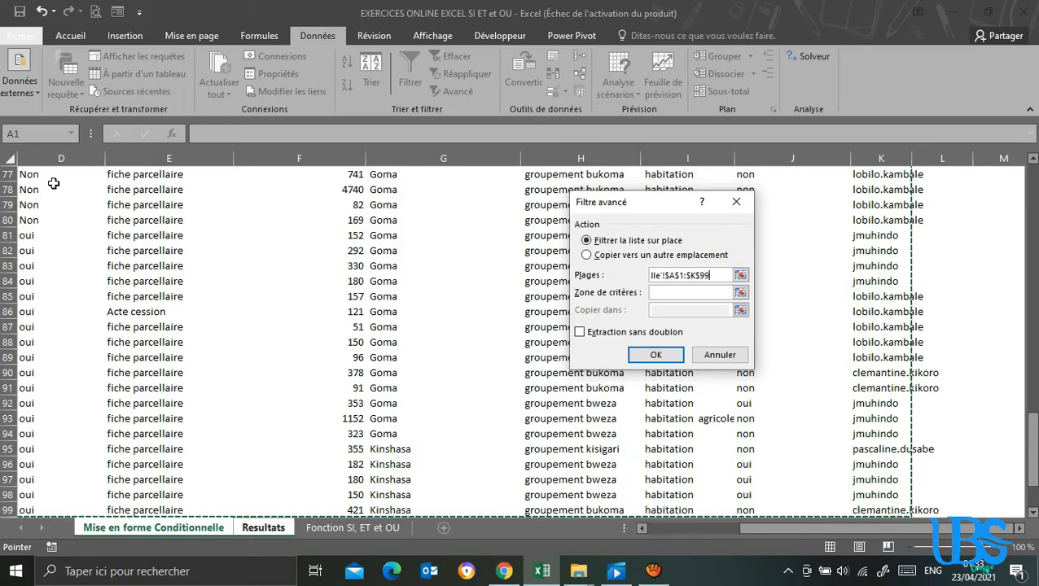
Choose copying to another location and set the criteria range to $A$103:$D$105 on the Mise en forme Conditionnelle sheet.
{"action": "left_click", "coordinate": [587, 256]}
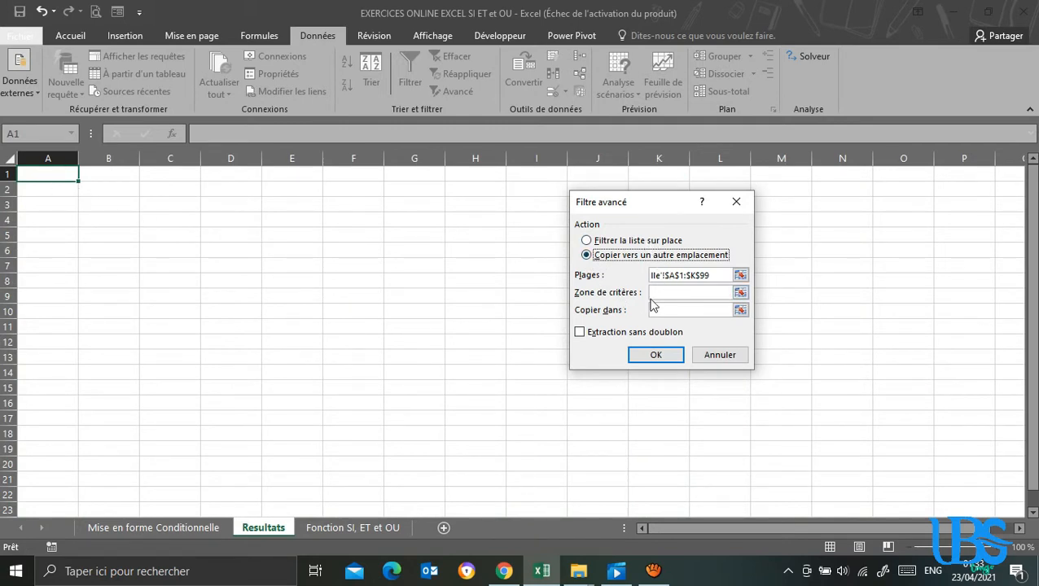
{"action": "left_click", "coordinate": [701, 292]}
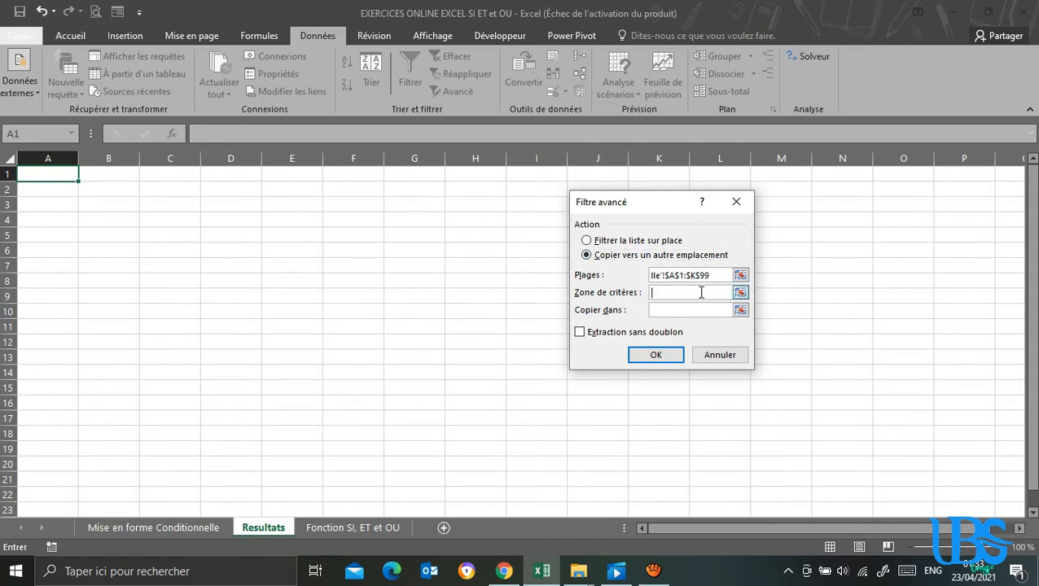
{"action": "left_click", "coordinate": [157, 528]}
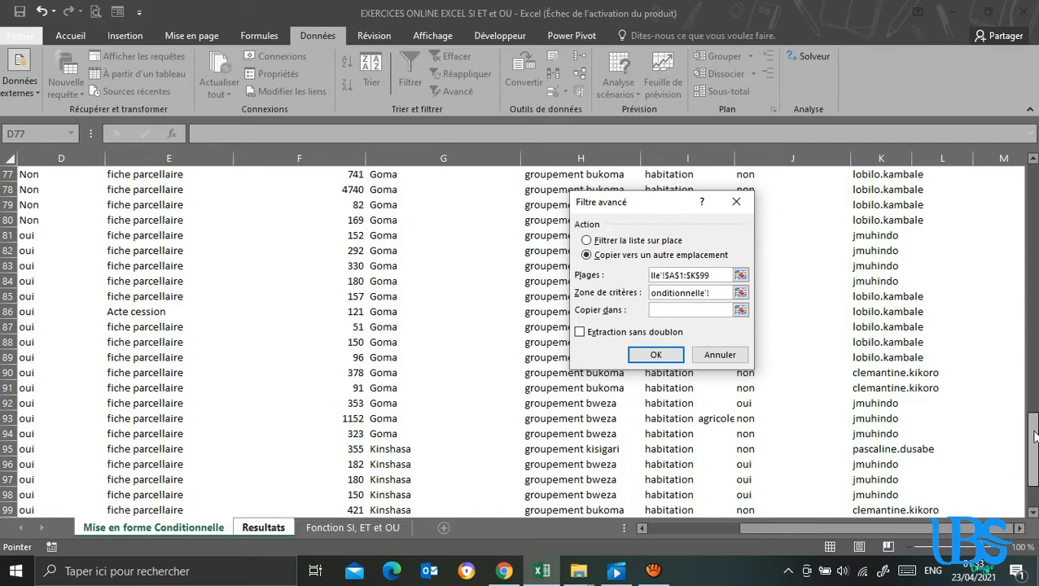
{"action": "scroll", "coordinate": [521, 468], "scroll_direction": "down", "scroll_amount": 2}
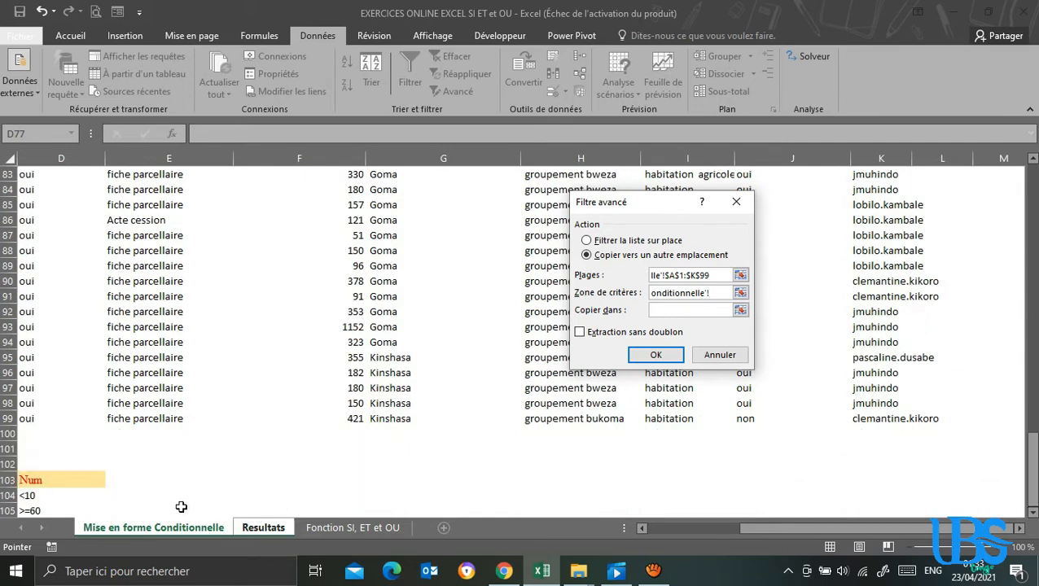
{"action": "left_click_drag", "start_coordinate": [776, 531], "coordinate": [652, 529]}
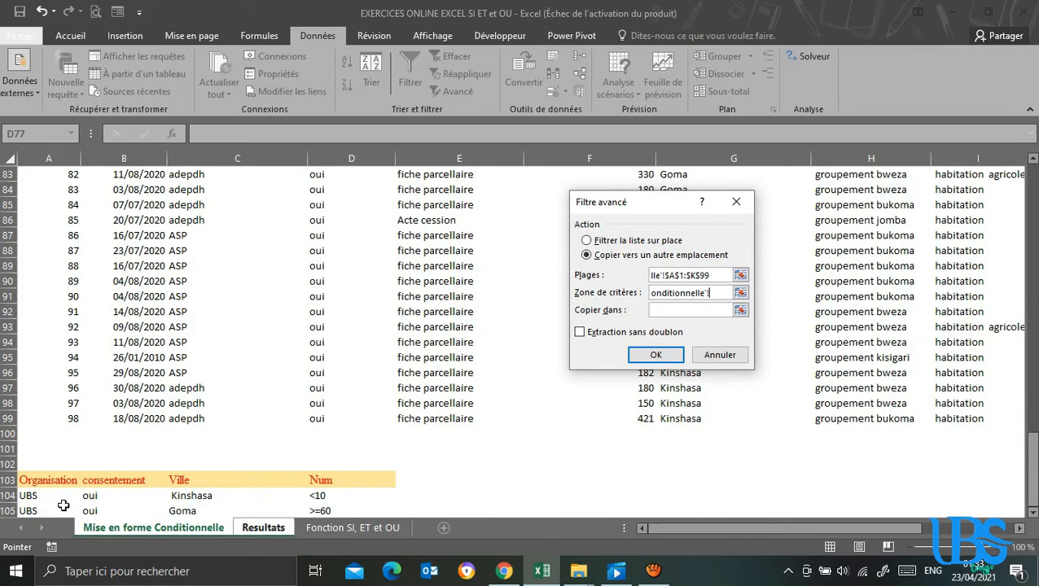
{"action": "left_click_drag", "start_coordinate": [37, 482], "coordinate": [335, 506]}
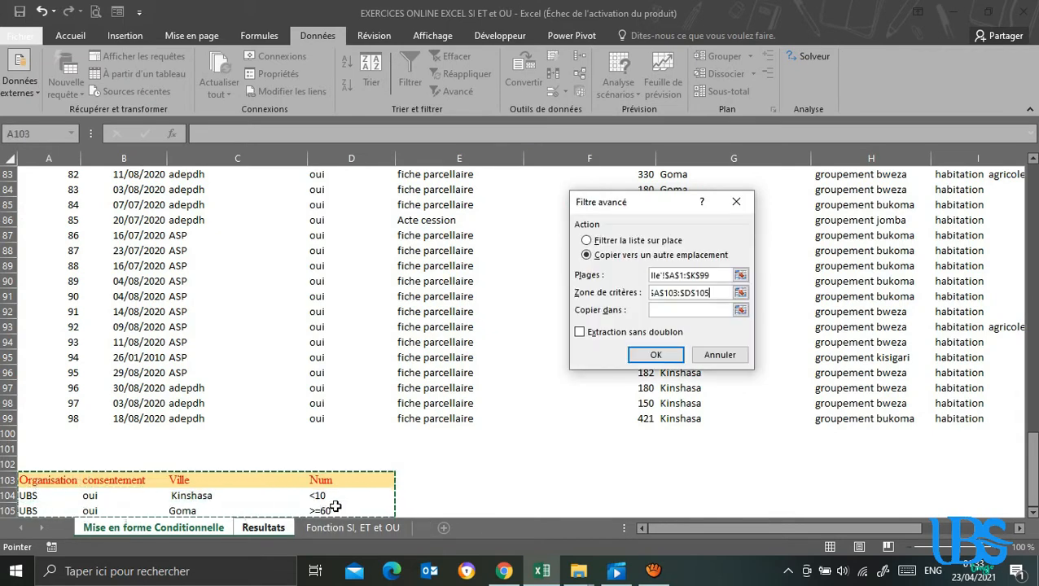
Set the copy destination to Resultats!$A$1 and run the advanced filter.
{"action": "left_click", "coordinate": [676, 309]}
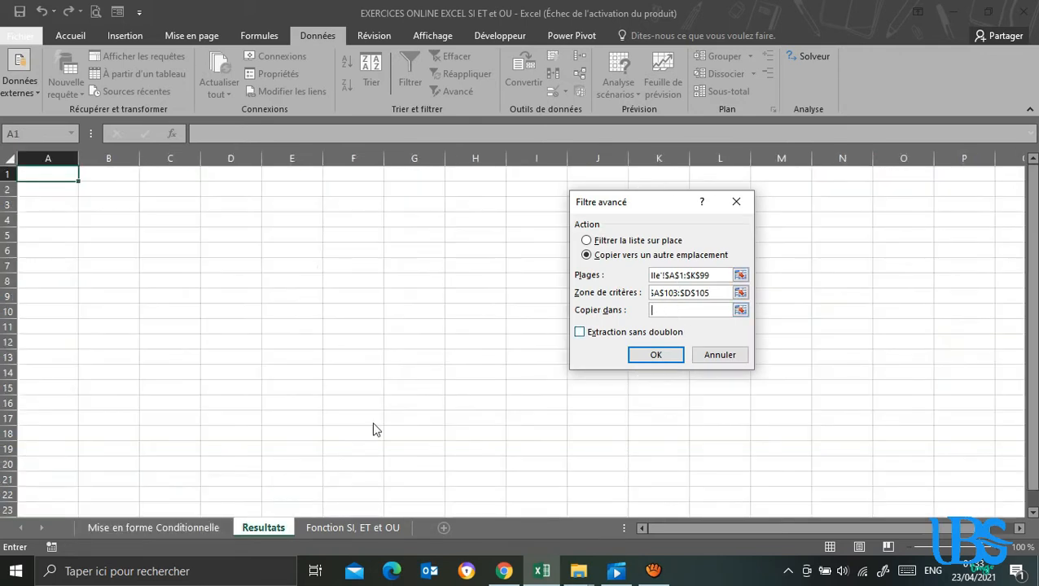
{"action": "left_click", "coordinate": [46, 174]}
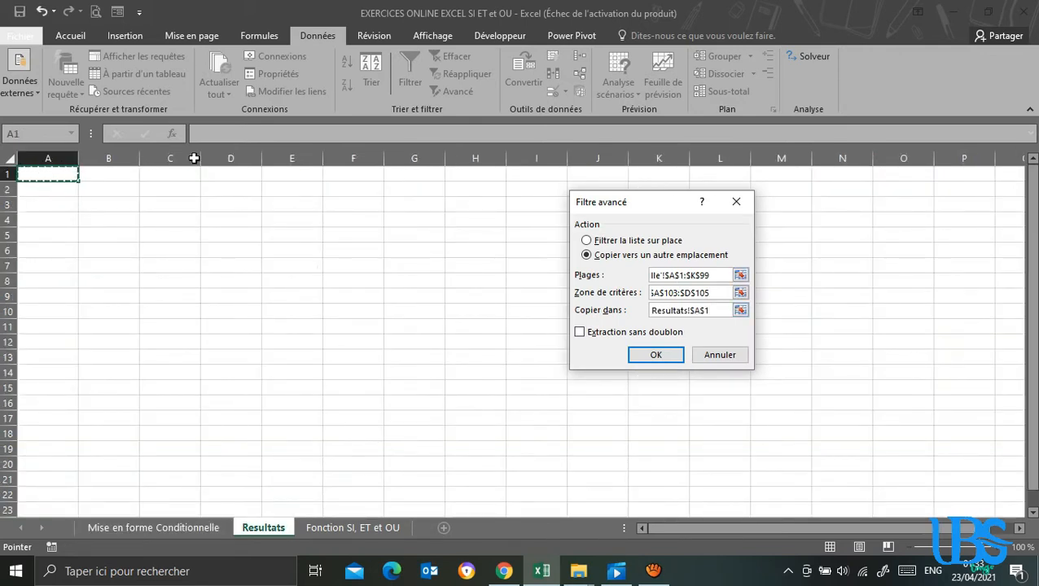
{"action": "left_click", "coordinate": [656, 355]}
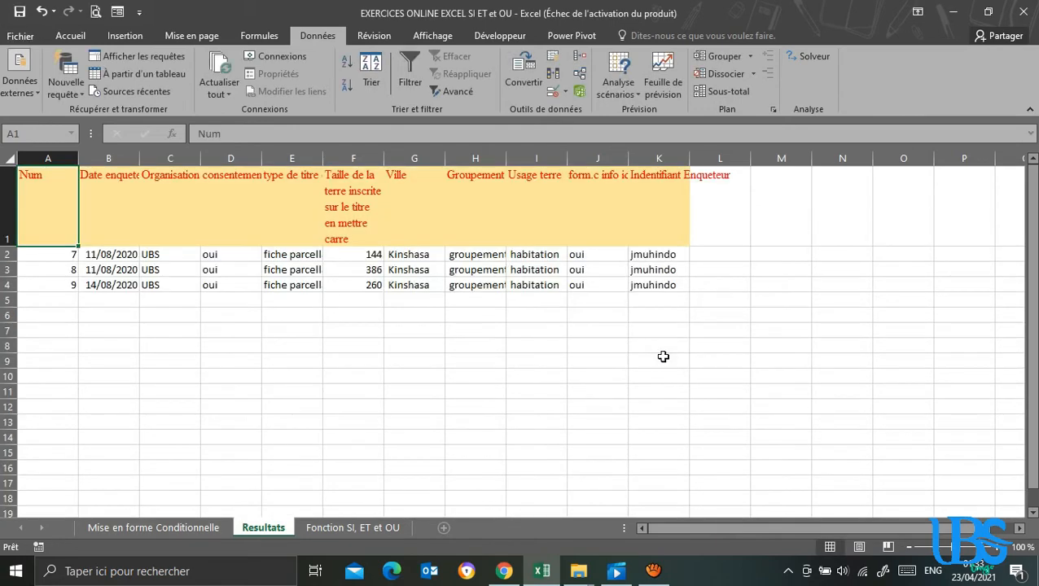
Compare the criteria rows 103 to 105 on the source sheet with the records extracted to the Resultats sheet.
{"action": "left_click", "coordinate": [173, 528]}
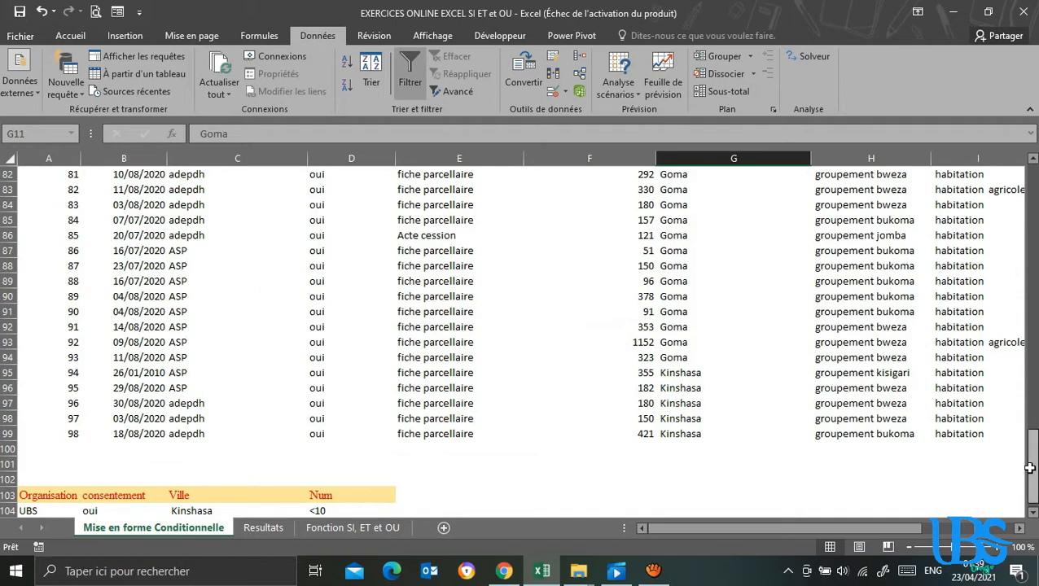
{"action": "left_click_drag", "start_coordinate": [1031, 489], "coordinate": [1033, 505]}
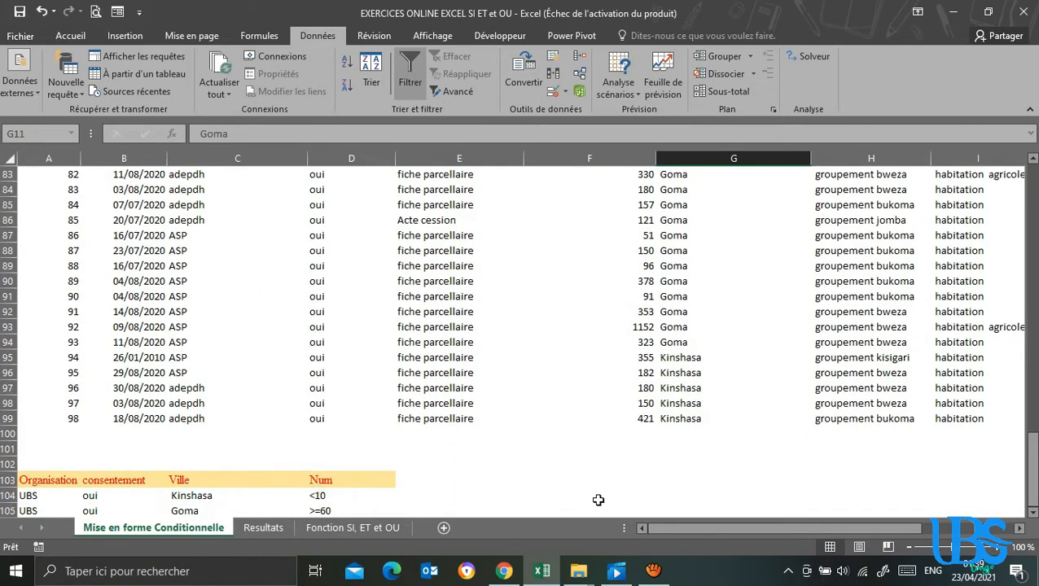
{"action": "mouse_move", "coordinate": [672, 530]}
{"action": "left_mouse_down"}
{"action": "mouse_move", "coordinate": [763, 525]}
{"action": "mouse_move", "coordinate": [669, 520]}
{"action": "mouse_move", "coordinate": [661, 530]}
{"action": "left_mouse_up"}
{"action": "left_click", "coordinate": [481, 495]}
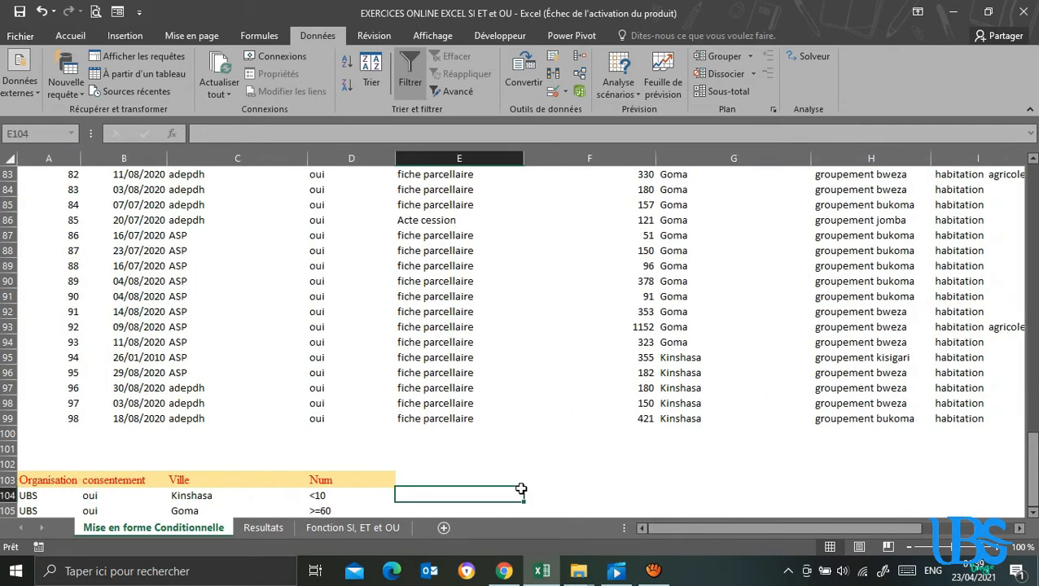
{"action": "left_click", "coordinate": [262, 528]}
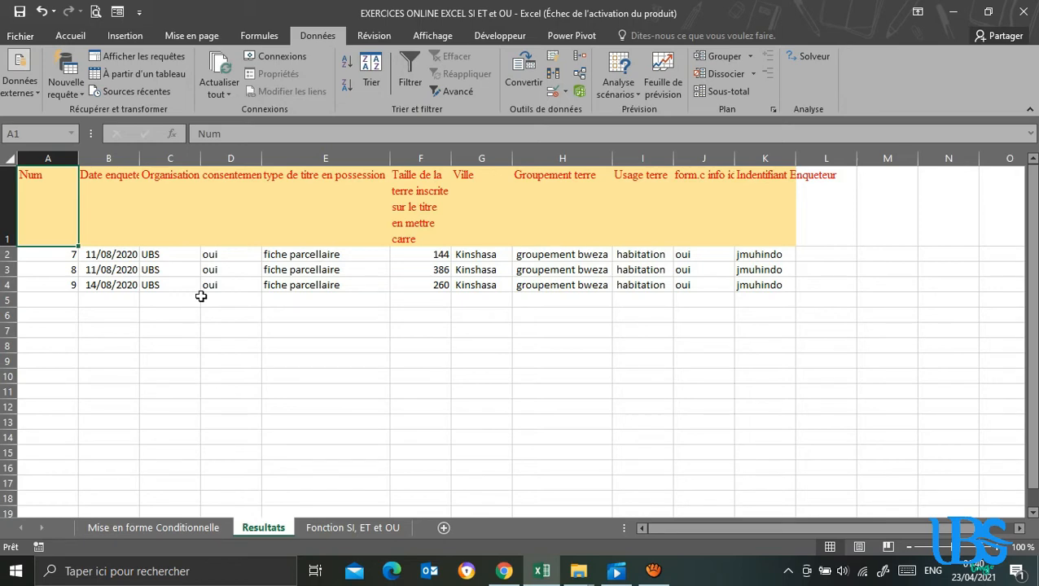
Copy the criteria headers A103:D103 from the source sheet to cell A7 of the Resultats sheet.
{"action": "left_click", "coordinate": [180, 527]}
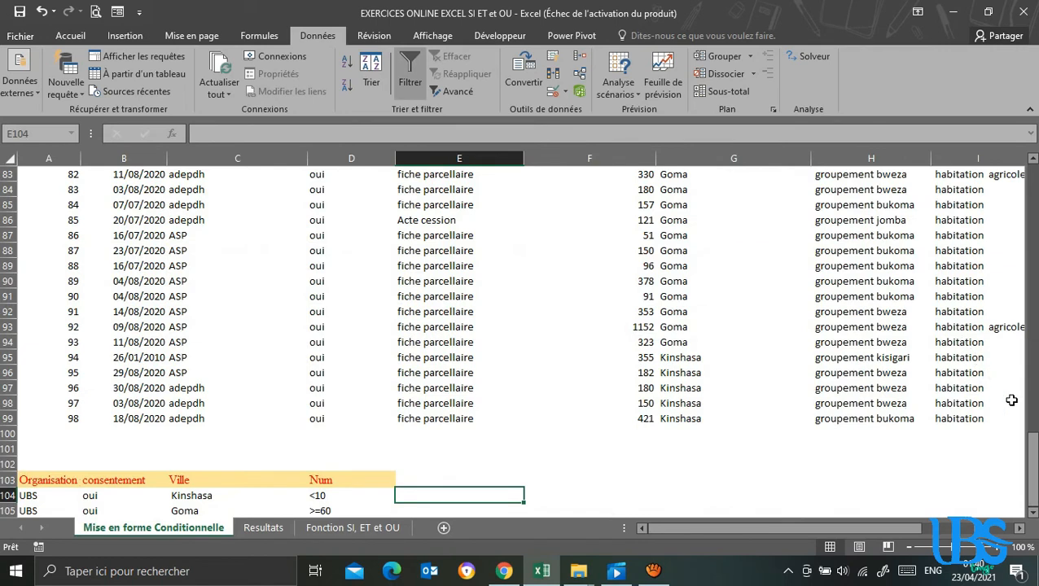
{"action": "left_click", "coordinate": [1029, 450]}
{"action": "left_click_drag", "start_coordinate": [29, 480], "coordinate": [346, 480]}
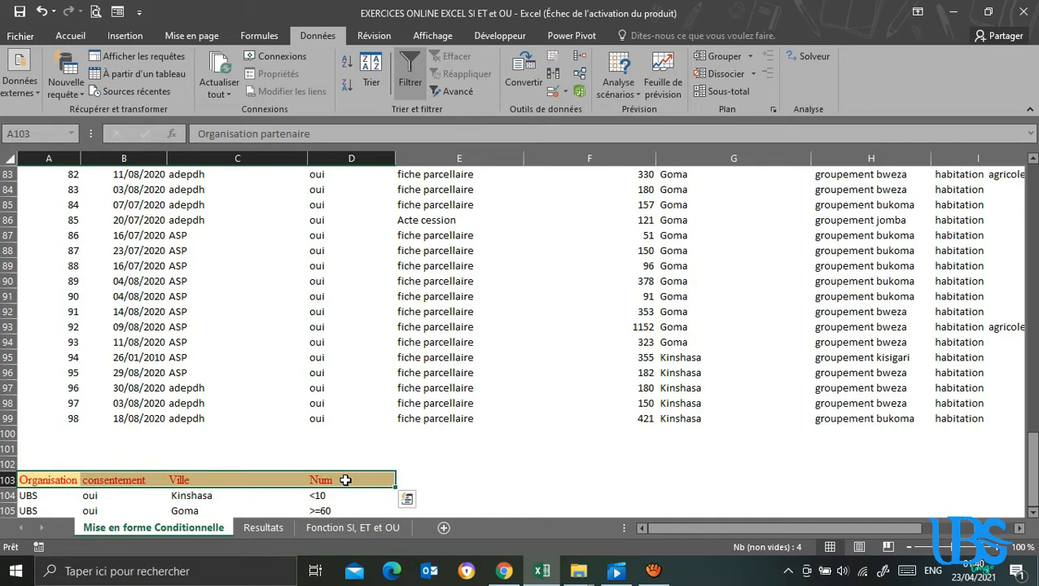
{"action": "key", "text": "ctrl+c"}
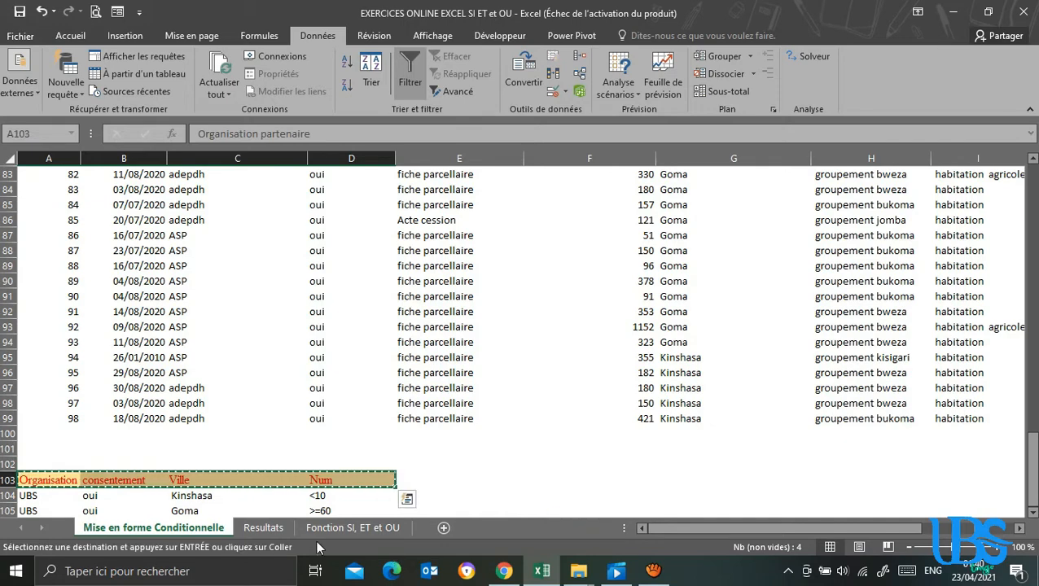
{"action": "left_click", "coordinate": [269, 528]}
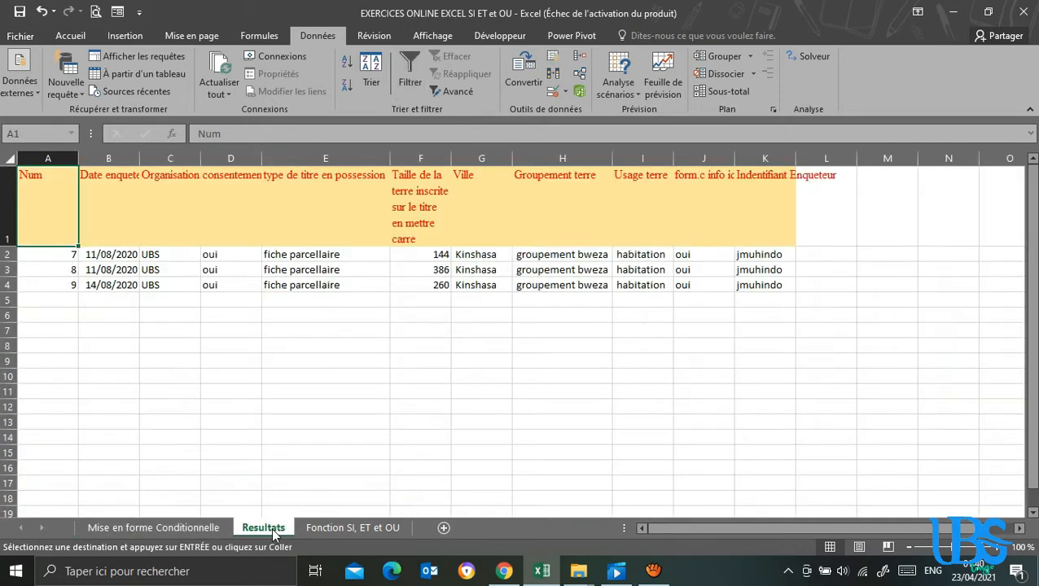
{"action": "left_click", "coordinate": [51, 331]}
{"action": "key", "text": "ctrl+v"}
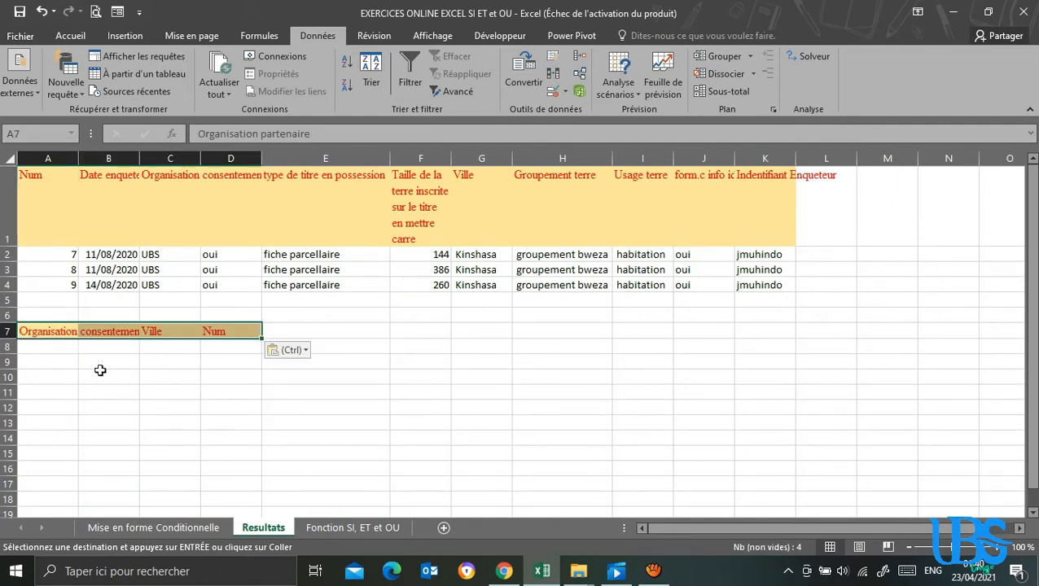
{"action": "key", "text": "Return"}
{"action": "left_click", "coordinate": [126, 389]}
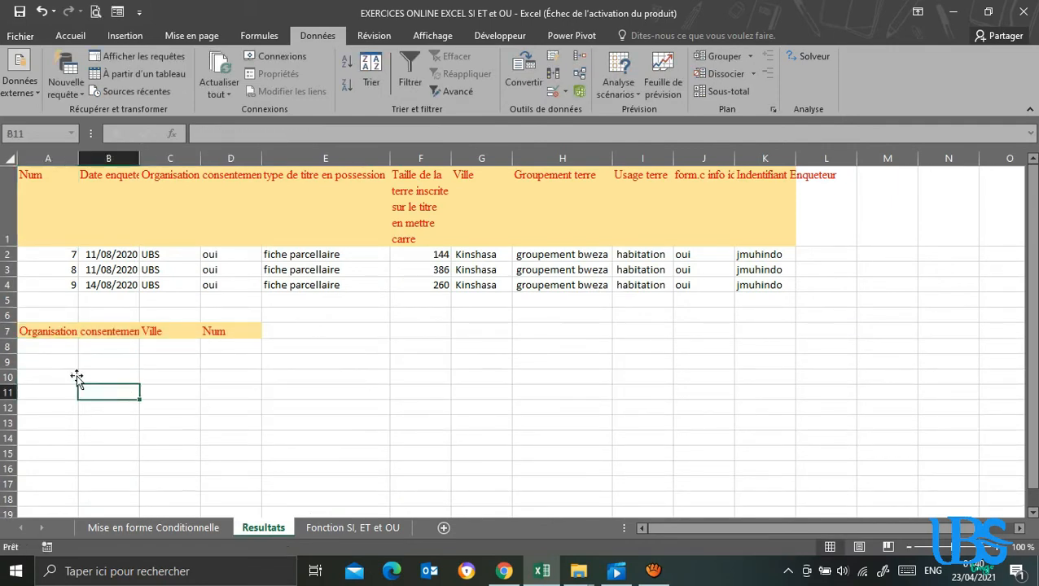
Enter UBS, Non and Goma as the organisation, consent and city criteria in A8:C8 of the Resultats sheet.
{"action": "left_click", "coordinate": [55, 348]}
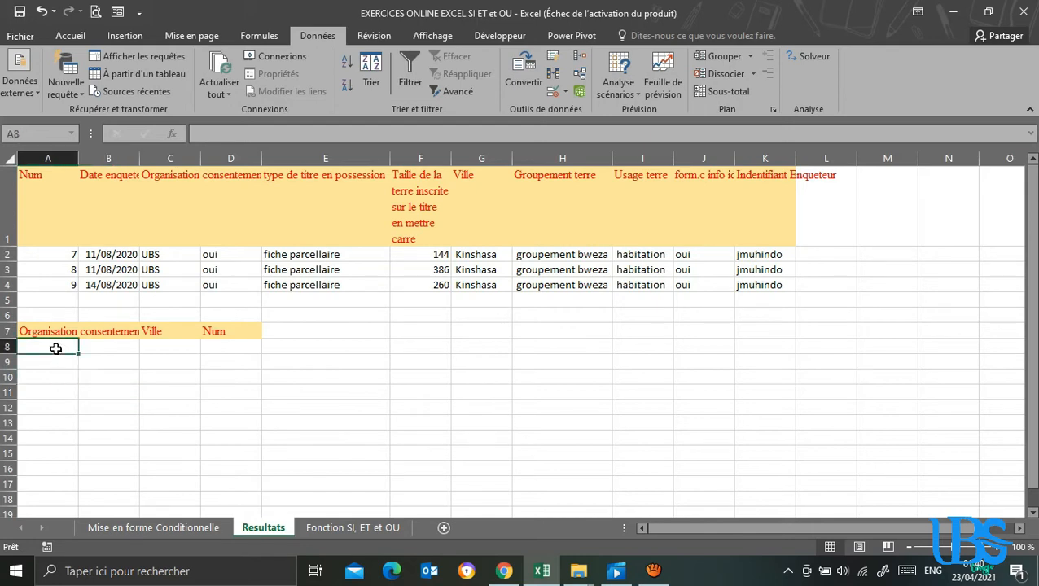
{"action": "type", "text": "UBS"}
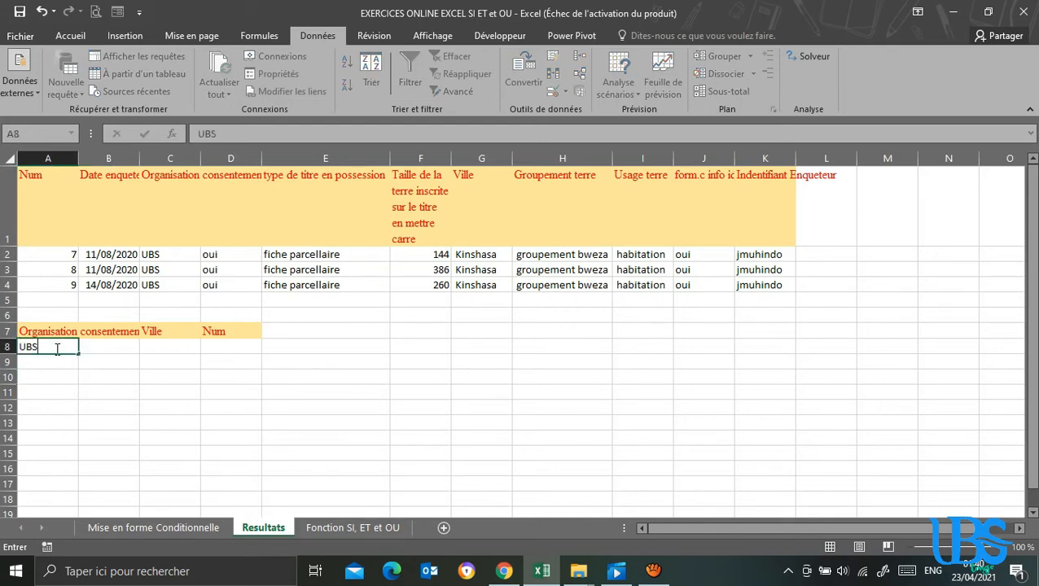
{"action": "left_click", "coordinate": [107, 344]}
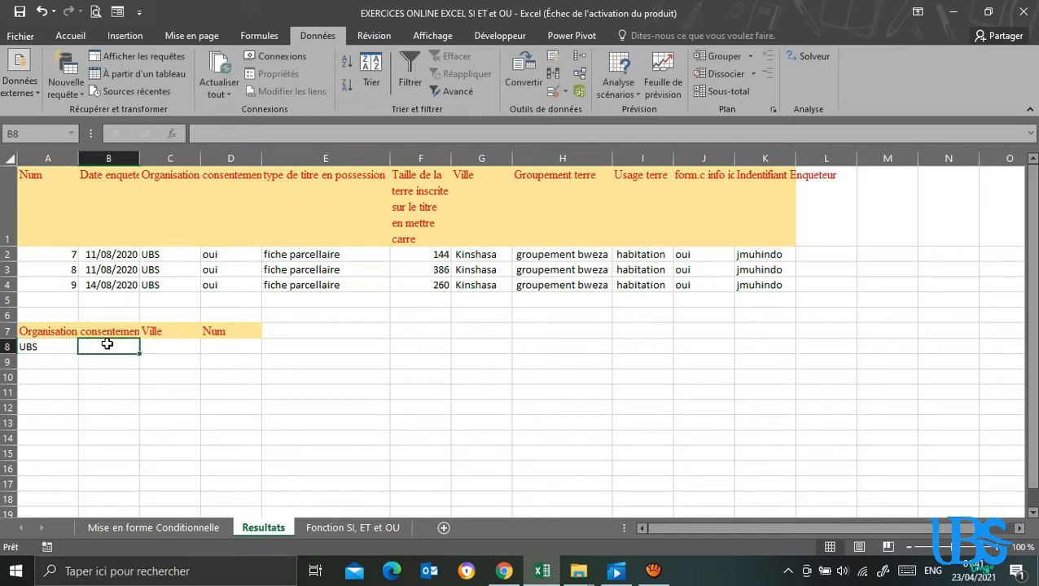
{"action": "type", "text": "Non"}
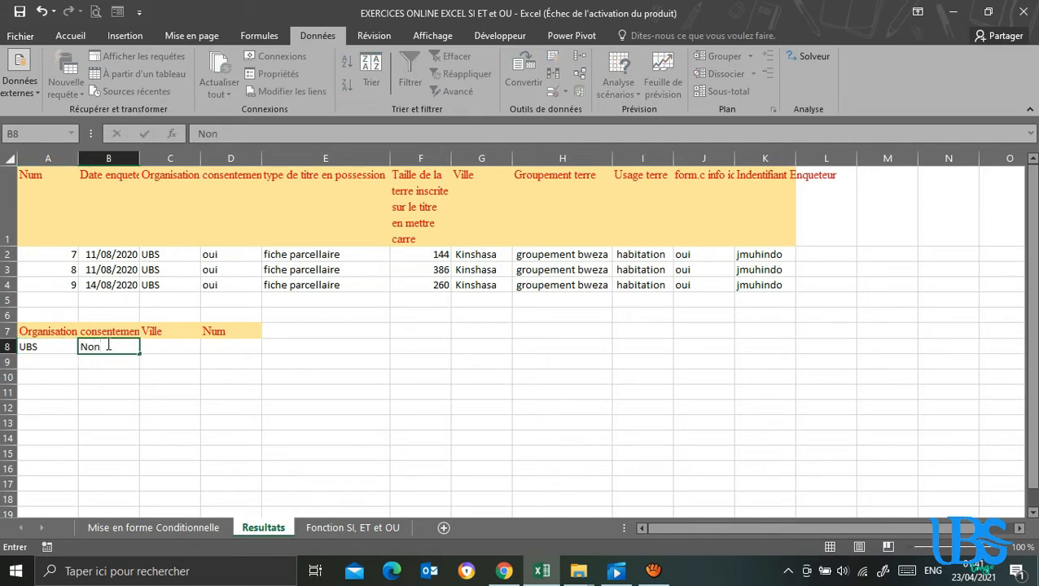
{"action": "left_click", "coordinate": [167, 345]}
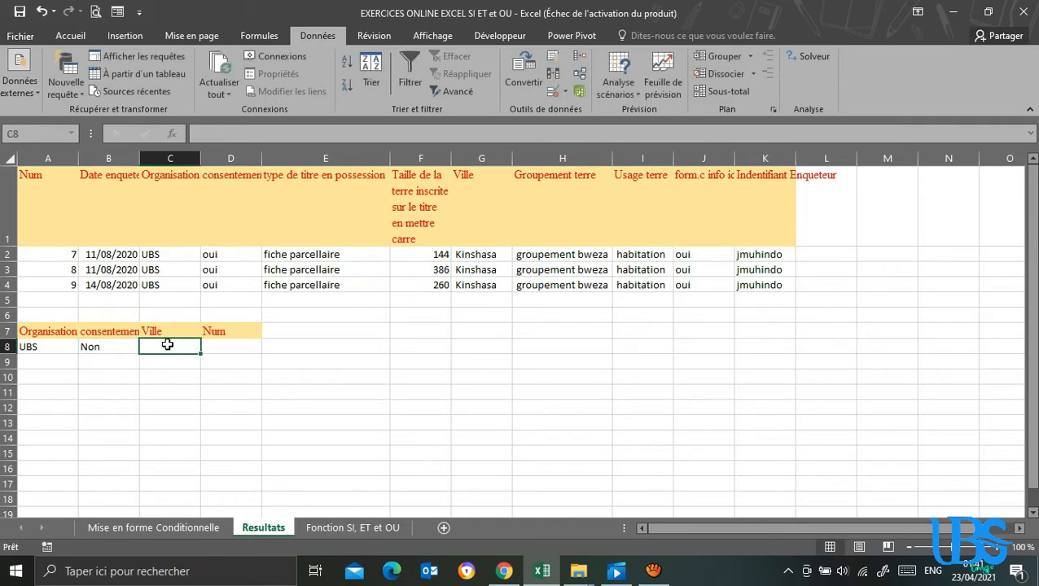
{"action": "type", "text": "Goma"}
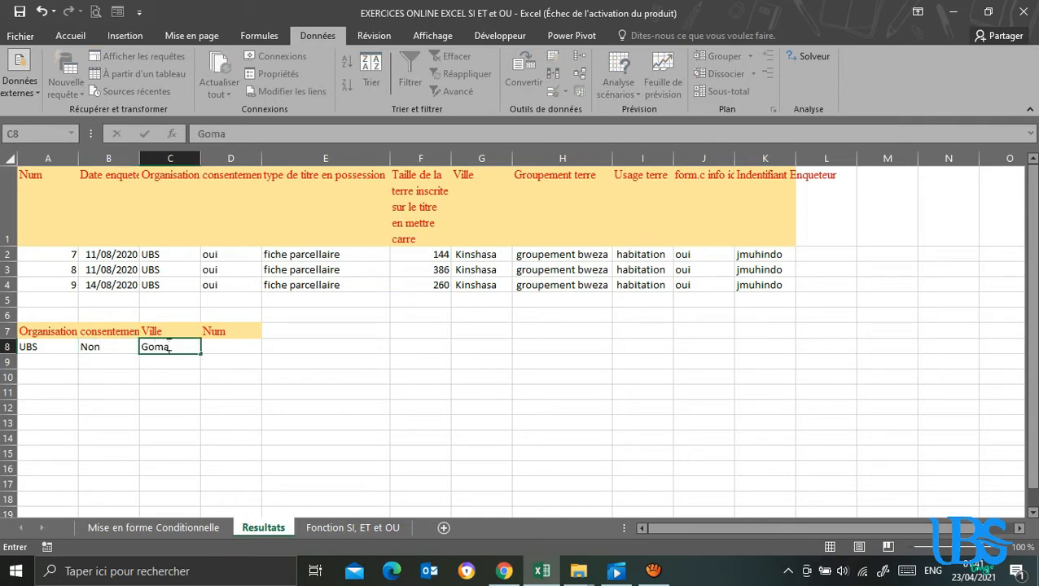
Set the Num criterion in D8 to <=20 and repeat UBS, Non and Goma in A9:C9.
{"action": "left_click", "coordinate": [222, 348]}
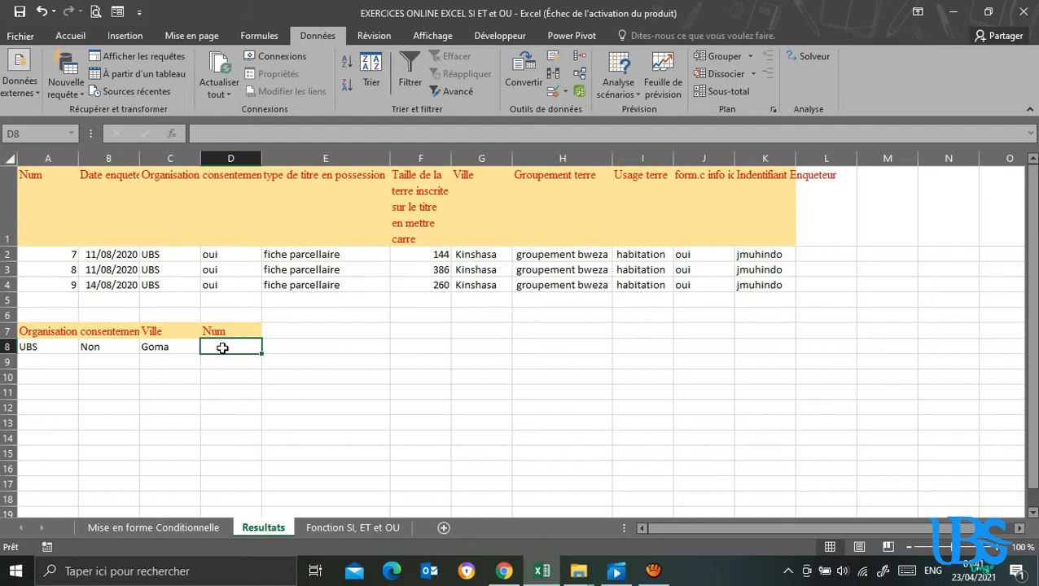
{"action": "type", "text": "<20"}
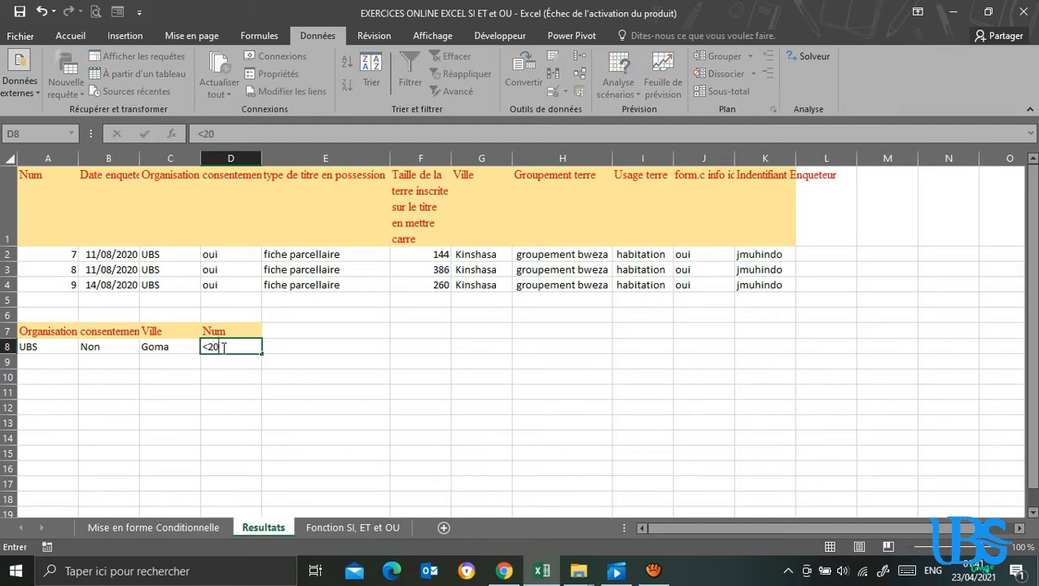
{"action": "key", "text": "BackSpace"}
{"action": "type", "text": "=20"}
{"action": "key", "text": "Return"}
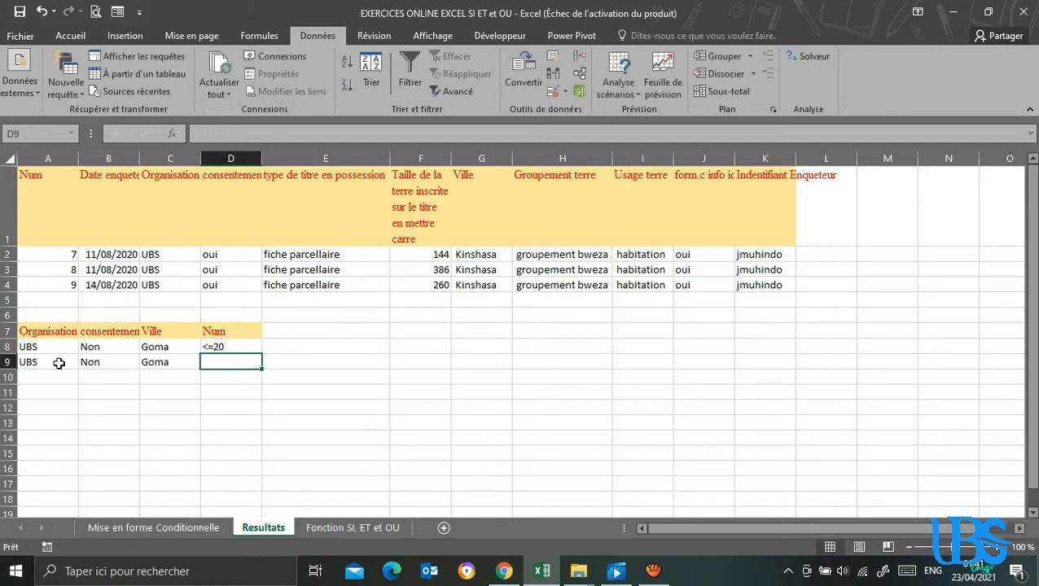
Set the Num criterion of the second criteria row, cell D9, to >=50.
{"action": "type", "text": ">=50"}
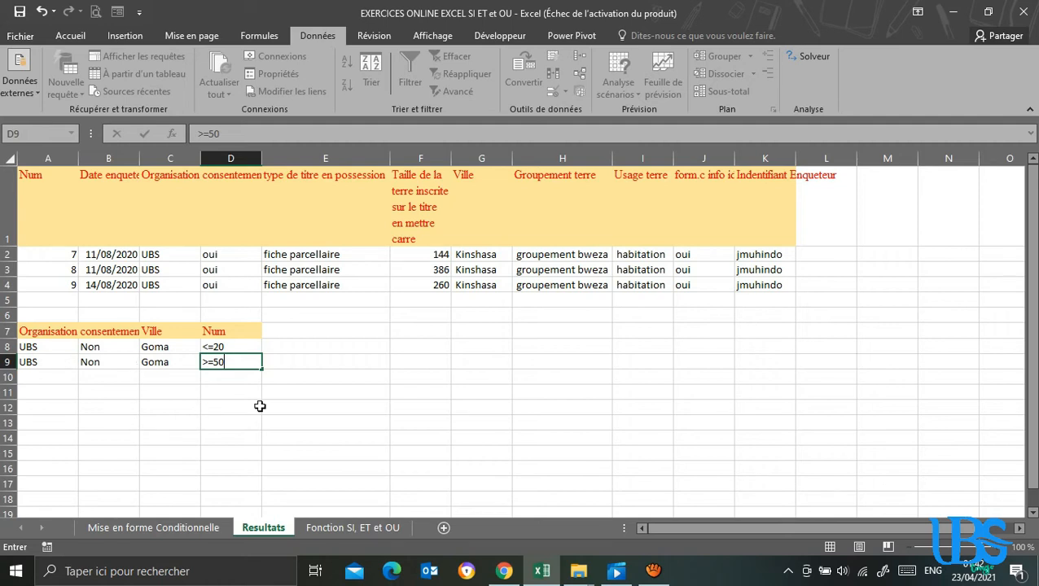
{"action": "left_click", "coordinate": [292, 417]}
{"action": "left_click", "coordinate": [431, 342]}
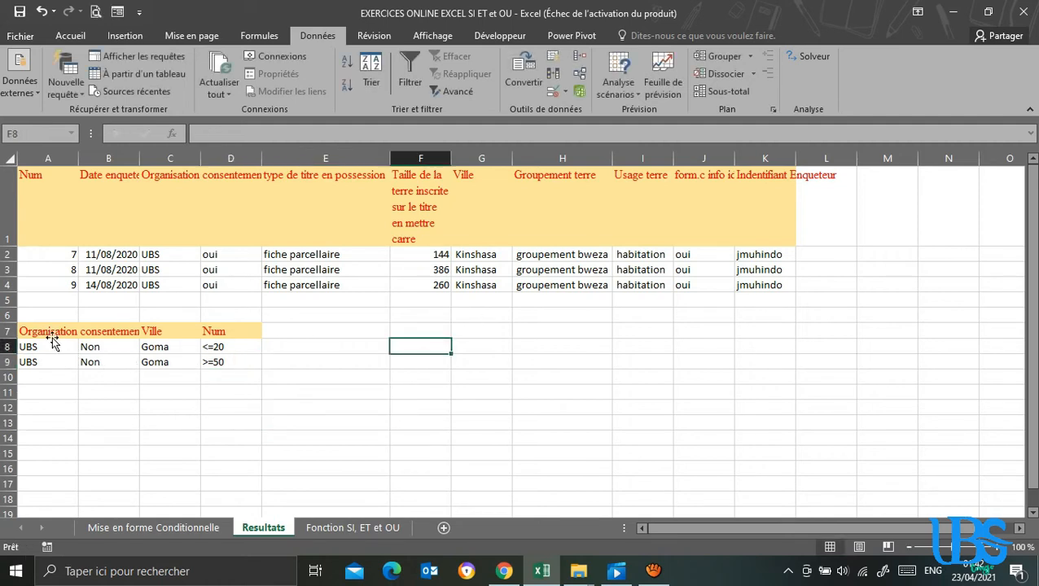
Copy the criteria headers A7:D7 to cell G7 of the Resultats sheet and save the workbook.
{"action": "left_click_drag", "start_coordinate": [37, 332], "coordinate": [225, 338]}
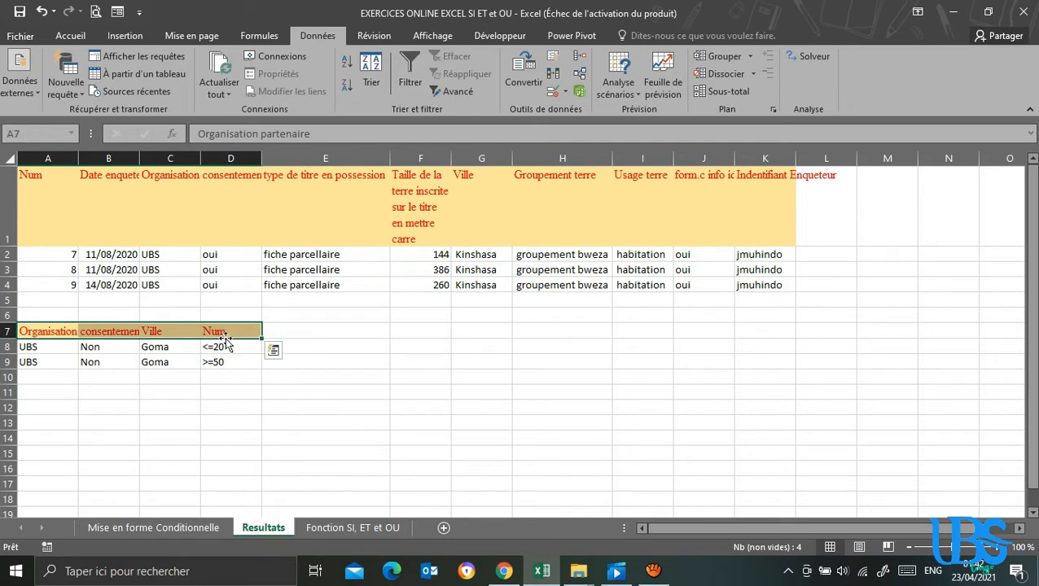
{"action": "key", "text": "ctrl+c"}
{"action": "left_click", "coordinate": [476, 336]}
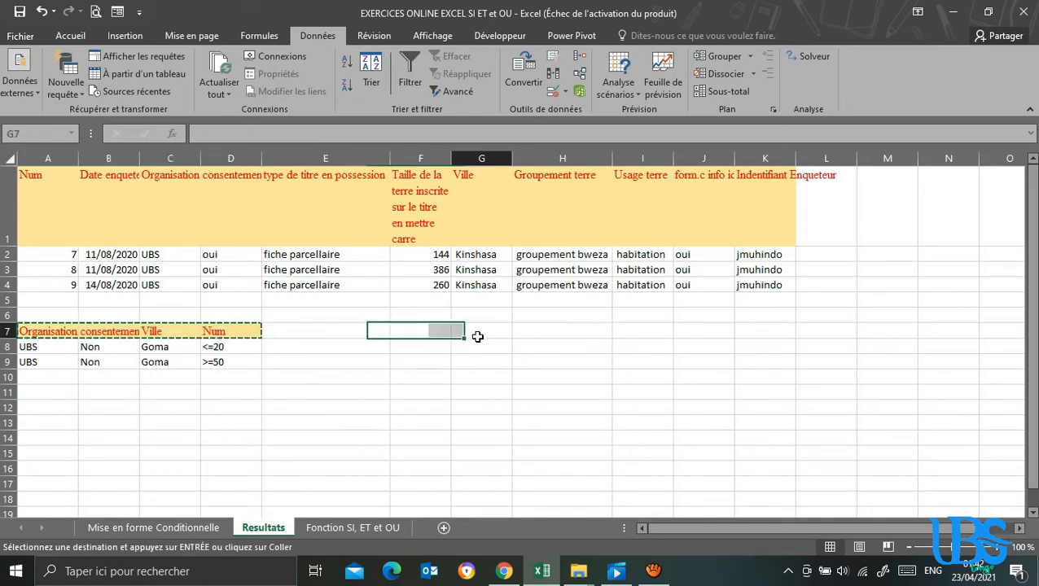
{"action": "key", "text": "ctrl+v"}
{"action": "left_click_drag", "start_coordinate": [606, 376], "coordinate": [606, 393]}
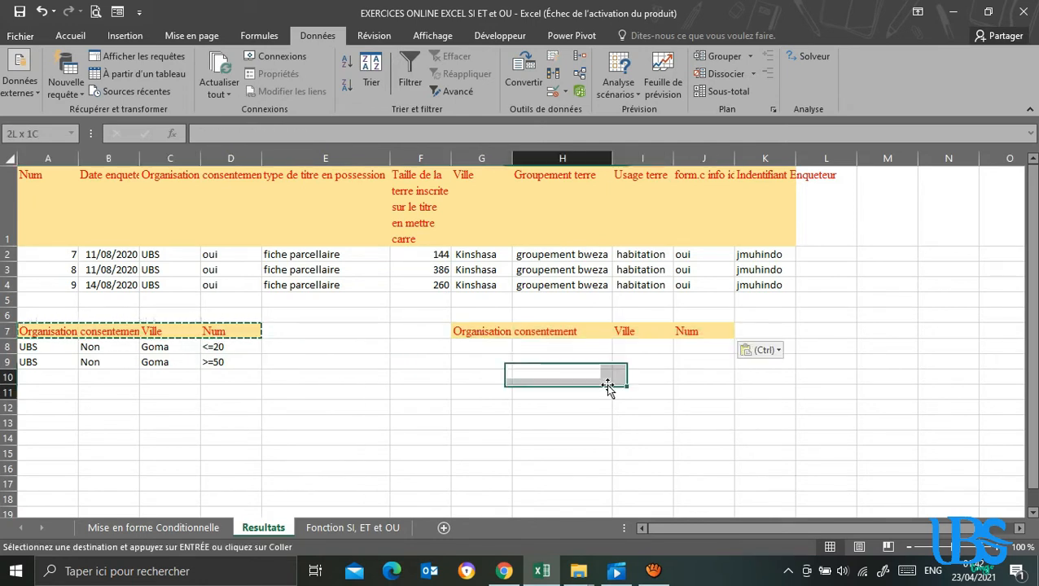
{"action": "key", "text": "ctrl+s"}
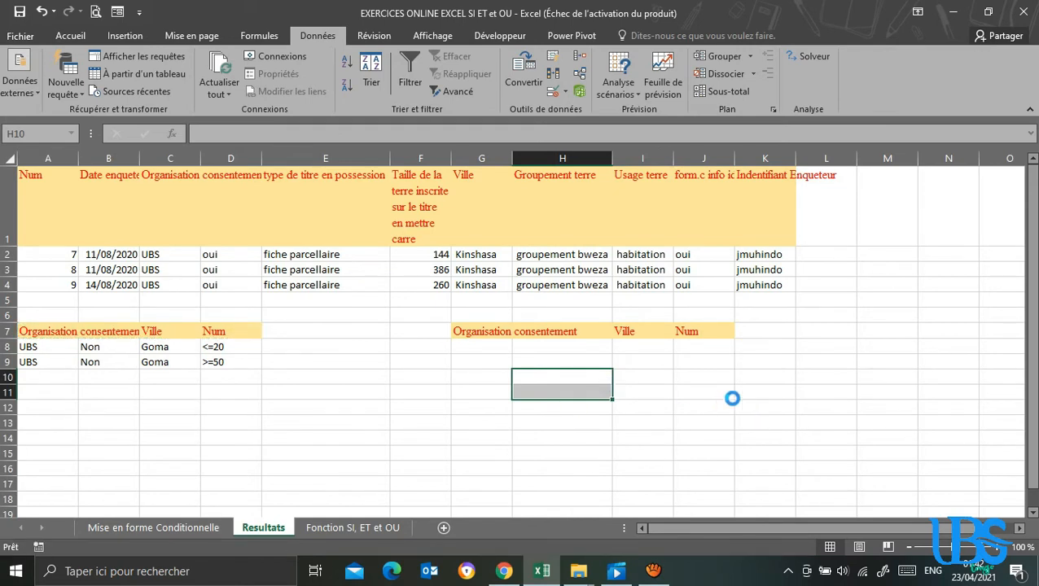
{"action": "left_click", "coordinate": [728, 396]}
{"action": "left_click", "coordinate": [560, 348]}
{"action": "left_click", "coordinate": [499, 331]}
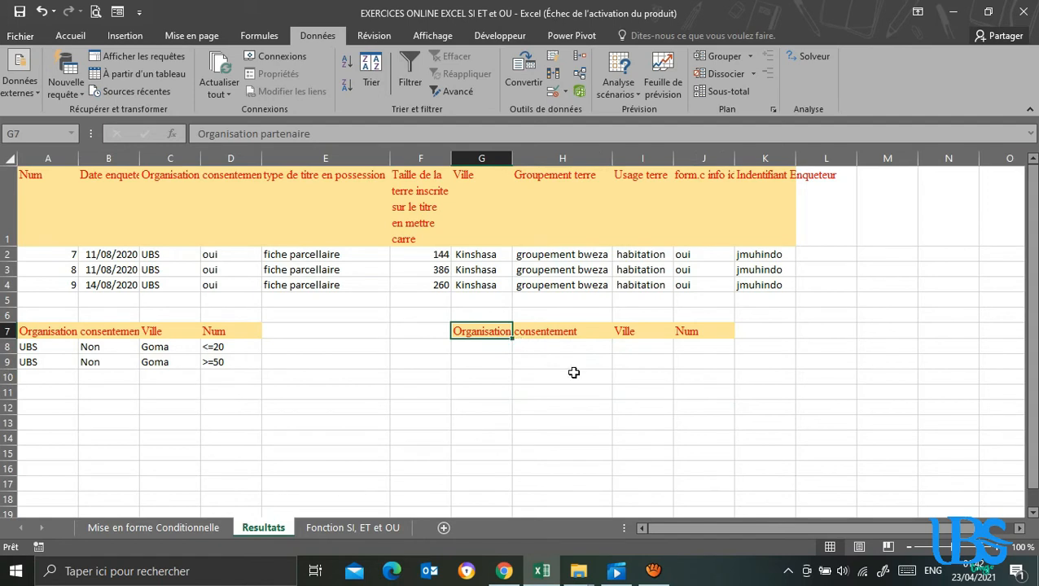
{"action": "left_click", "coordinate": [521, 406]}
{"action": "left_click", "coordinate": [501, 362]}
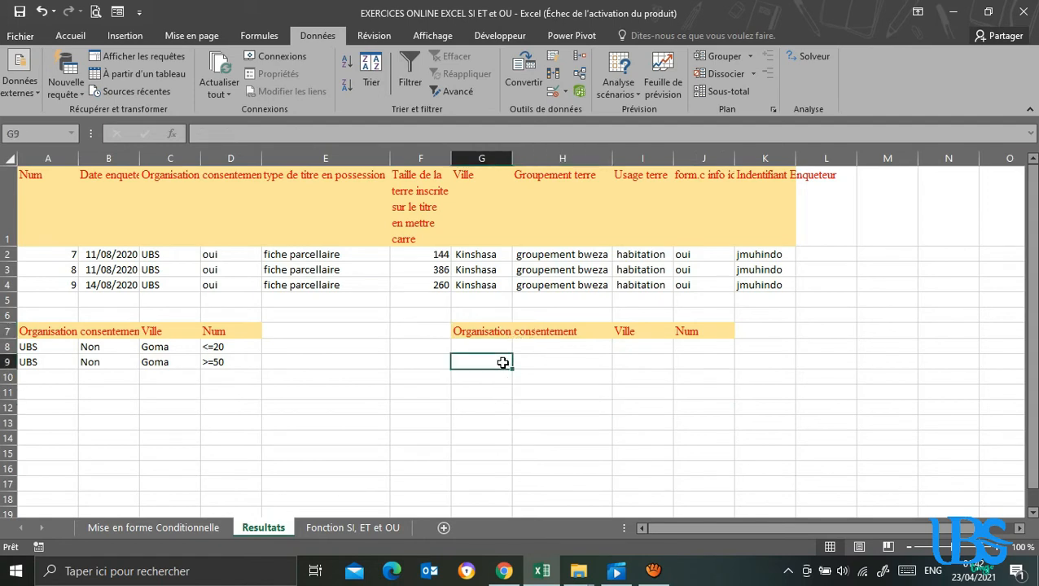
Start an advanced filter that copies to another location, with list range $A$1:$K$99 on the Mise en forme Conditionnelle sheet.
{"action": "left_click", "coordinate": [461, 93]}
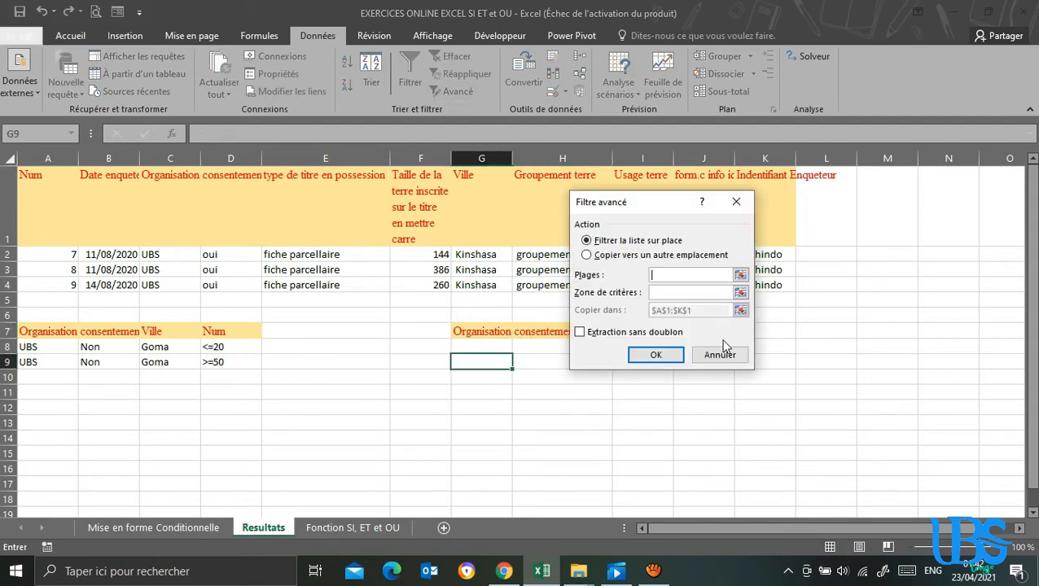
{"action": "left_click", "coordinate": [587, 255]}
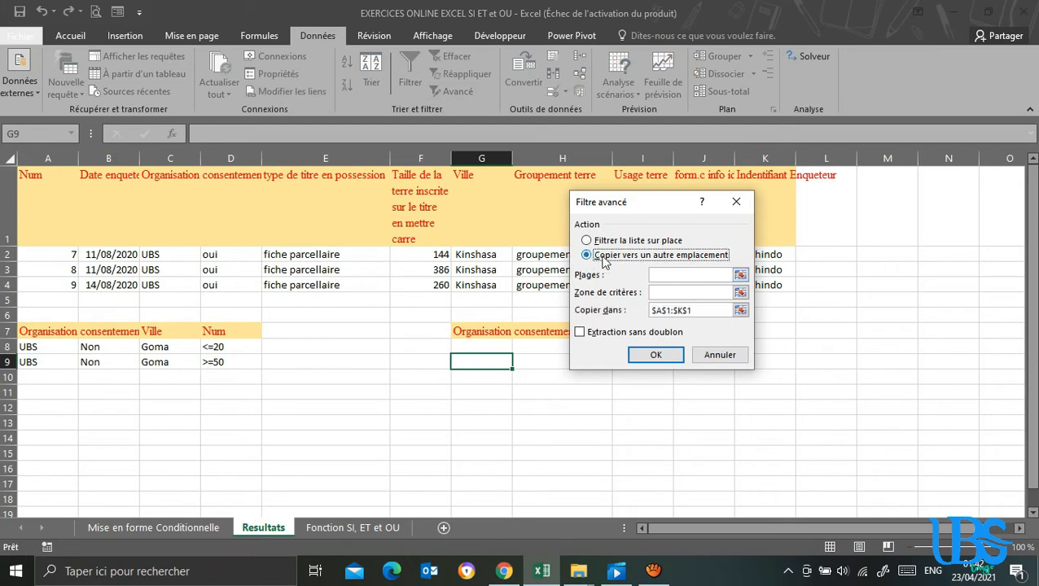
{"action": "left_click", "coordinate": [678, 276]}
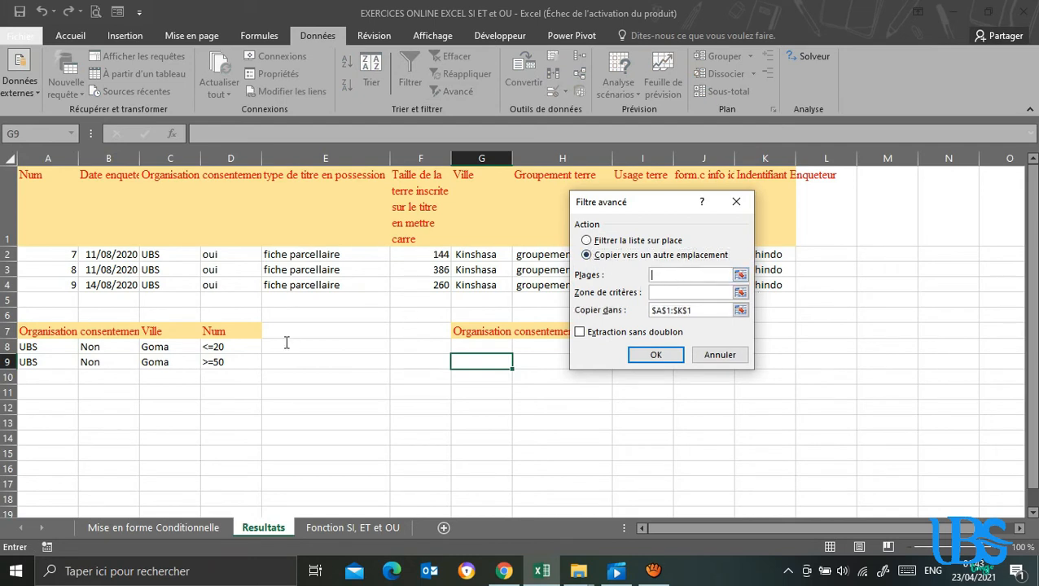
{"action": "left_click", "coordinate": [163, 527]}
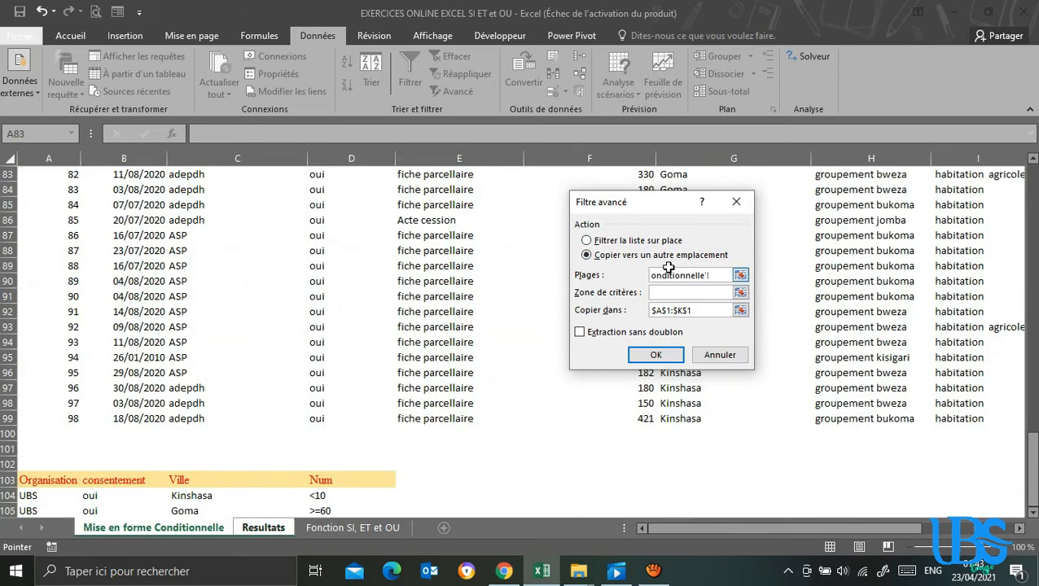
{"action": "left_click_drag", "start_coordinate": [1031, 452], "coordinate": [1031, 171]}
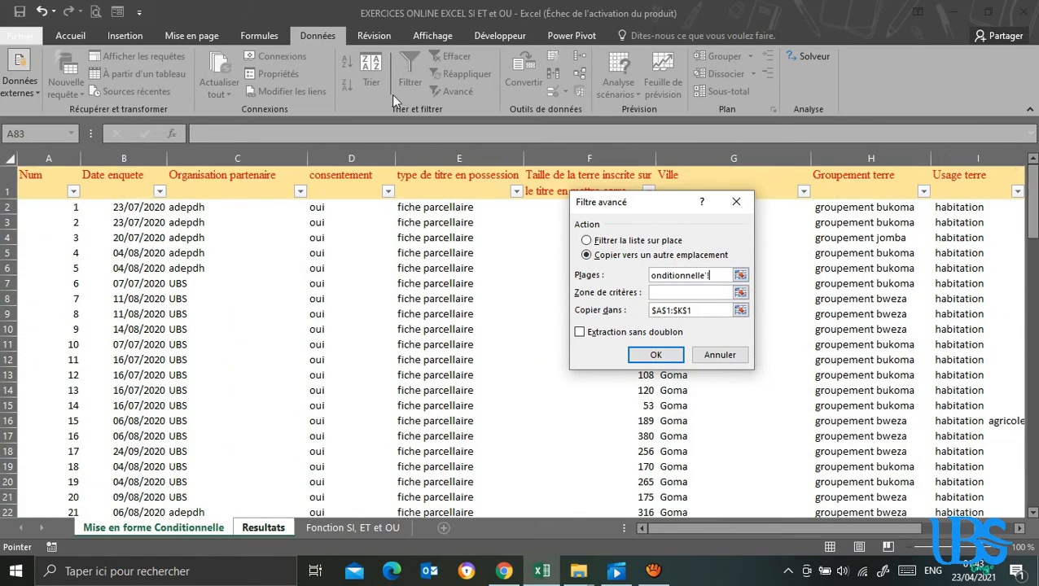
{"action": "left_click", "coordinate": [37, 175]}
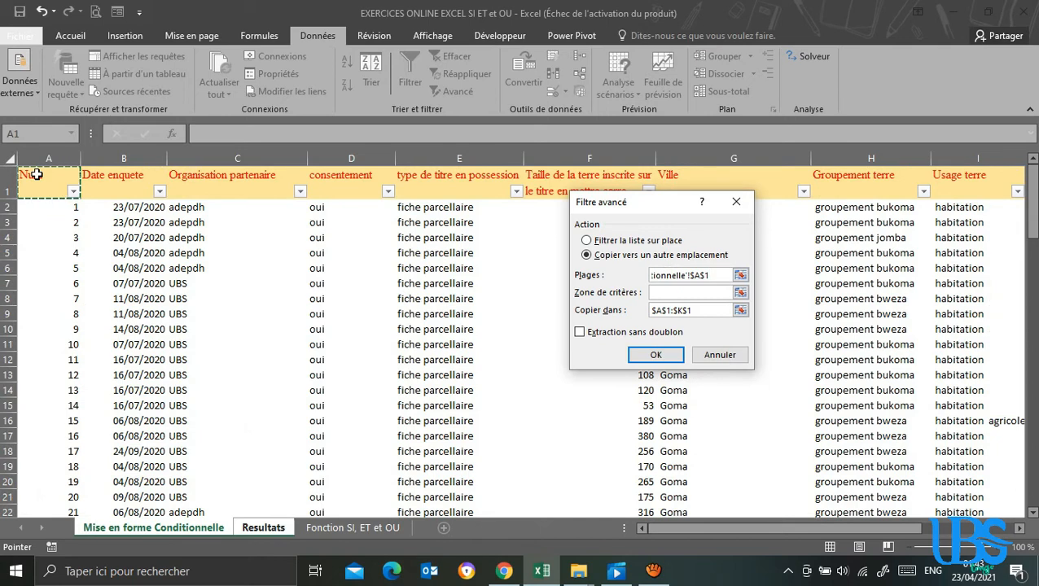
{"action": "key", "text": "ctrl+shift+Right"}
{"action": "key", "text": "ctrl+shift+Down"}
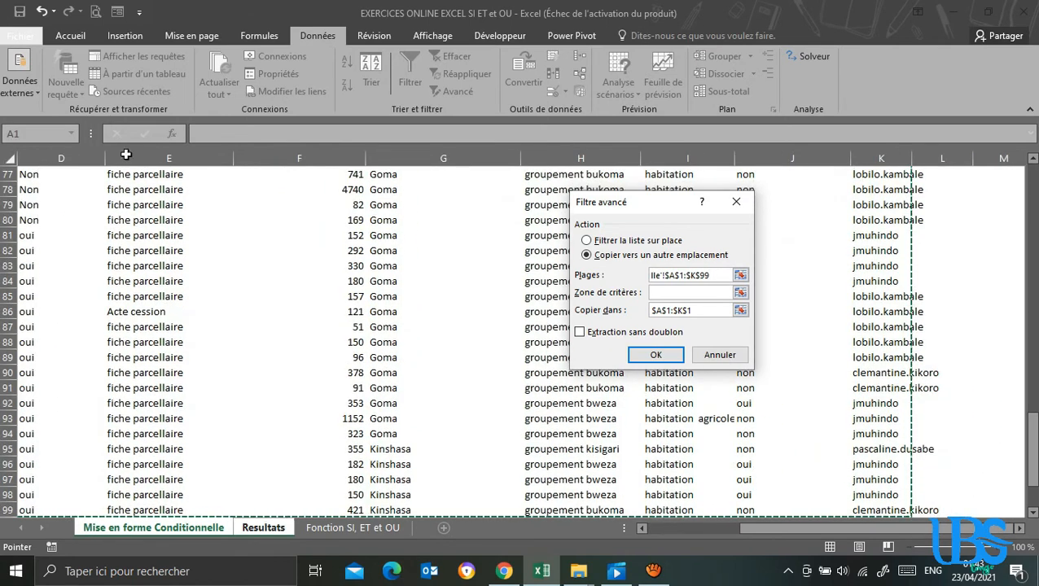
Set the criteria range to Resultats!$D$9 and the copy destination to Resultats!$G$7:$J$7, and run the advanced filter.
{"action": "left_click", "coordinate": [671, 292]}
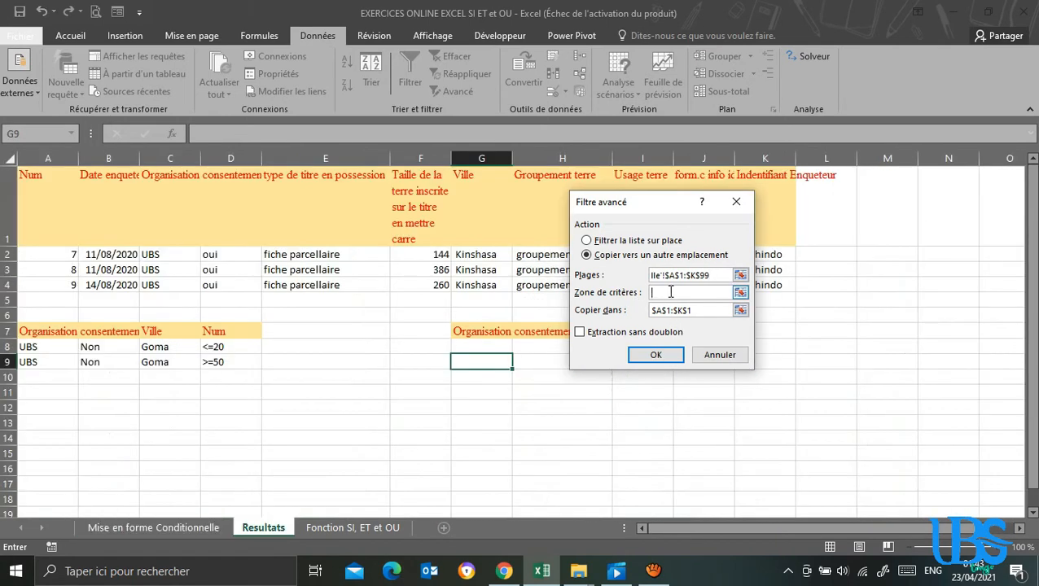
{"action": "left_click_drag", "start_coordinate": [28, 331], "coordinate": [234, 366]}
{"action": "left_click", "coordinate": [235, 366]}
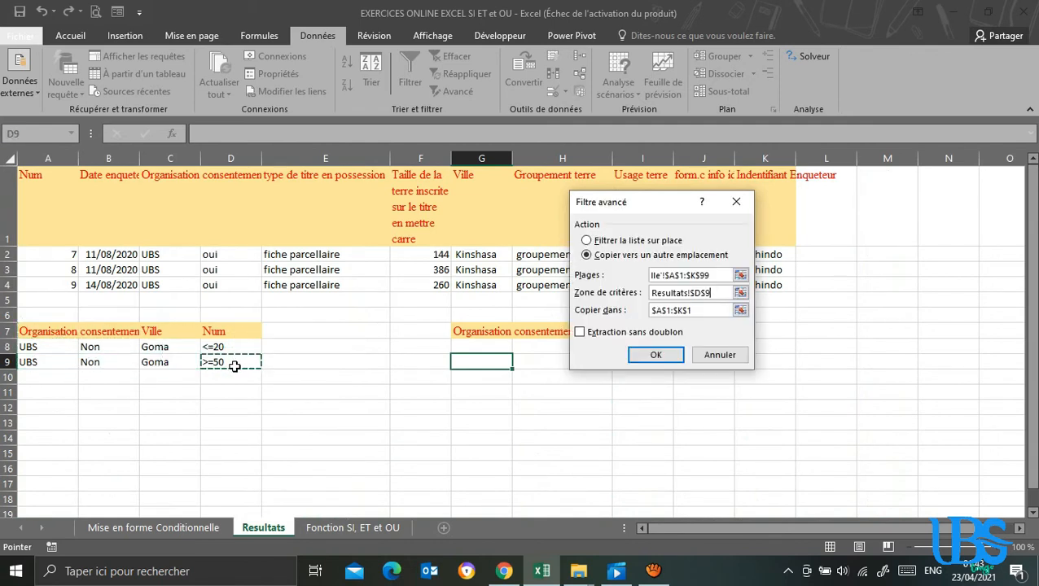
{"action": "left_click", "coordinate": [702, 312]}
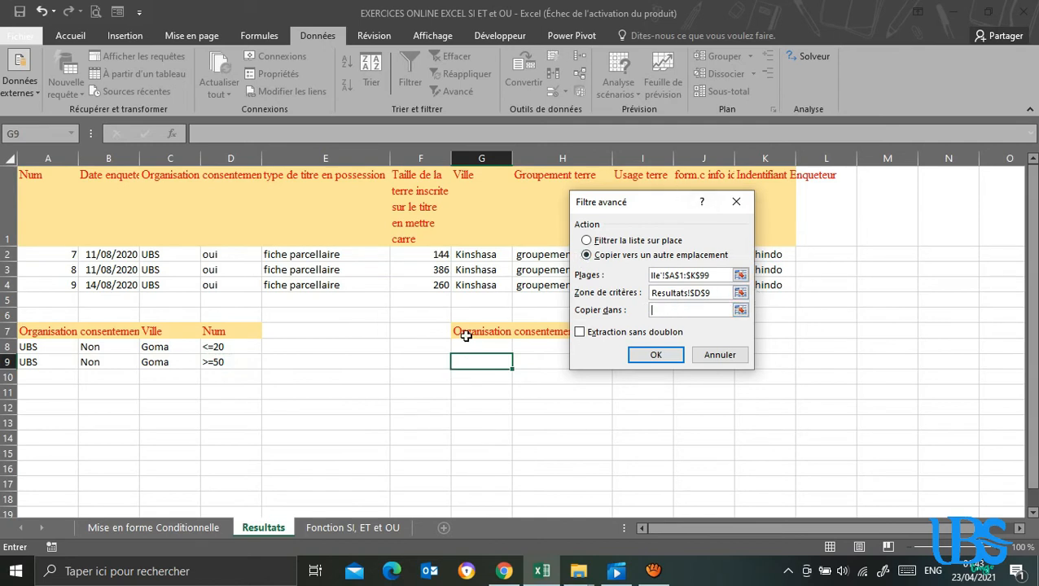
{"action": "left_click_drag", "start_coordinate": [466, 336], "coordinate": [685, 331]}
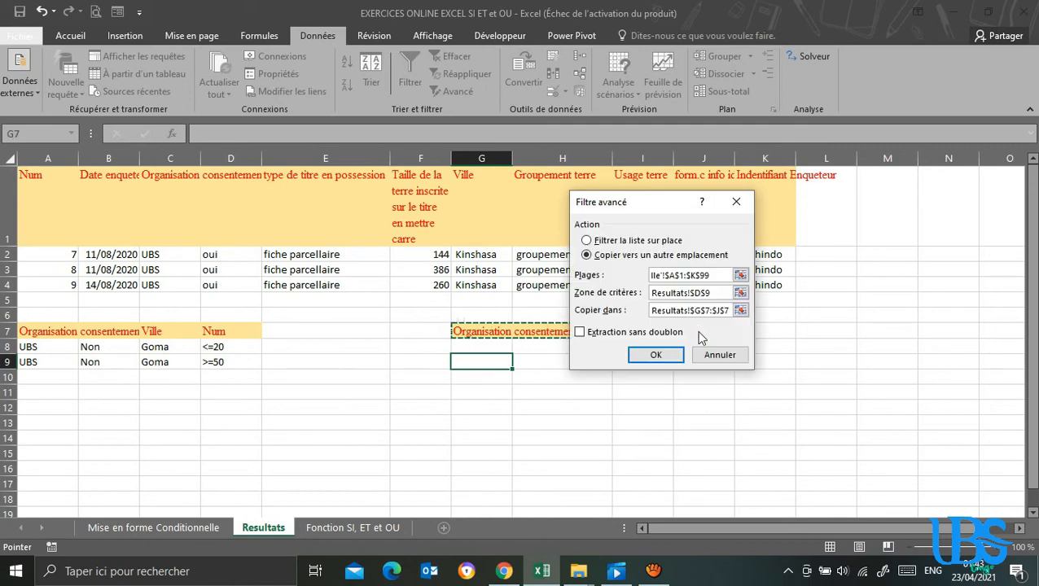
{"action": "left_click", "coordinate": [657, 355]}
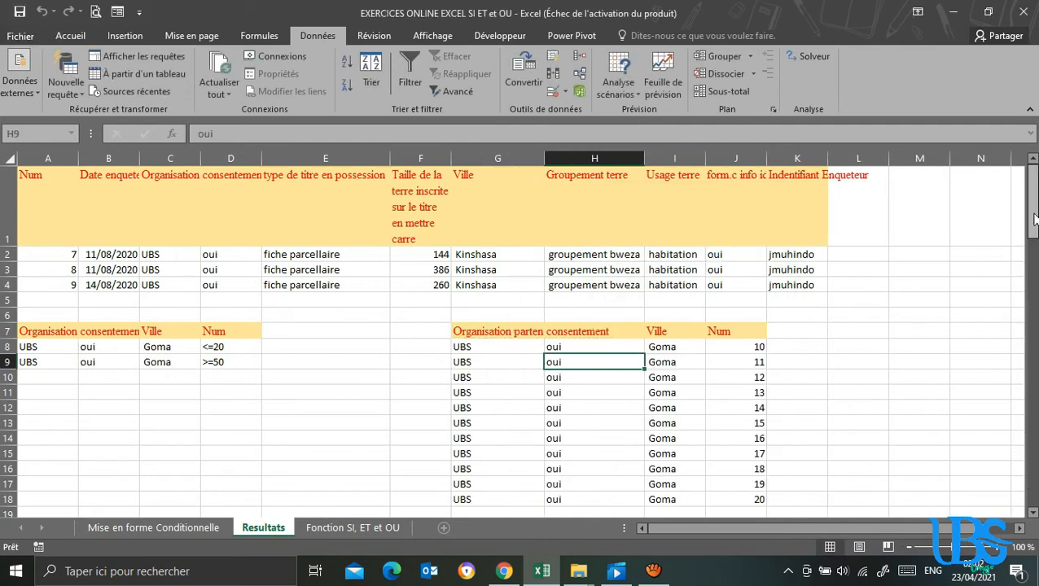
Filter the Organisation partenaire column on the Mise en forme Conditionnelle sheet to show only UBS.
{"action": "left_click_drag", "start_coordinate": [1034, 218], "coordinate": [1034, 228]}
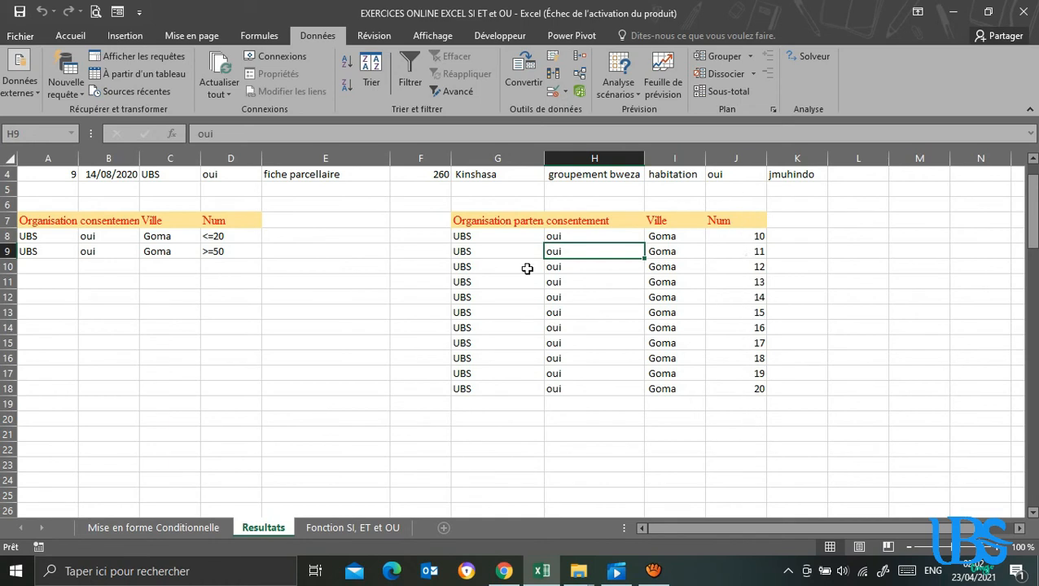
{"action": "left_click", "coordinate": [159, 531]}
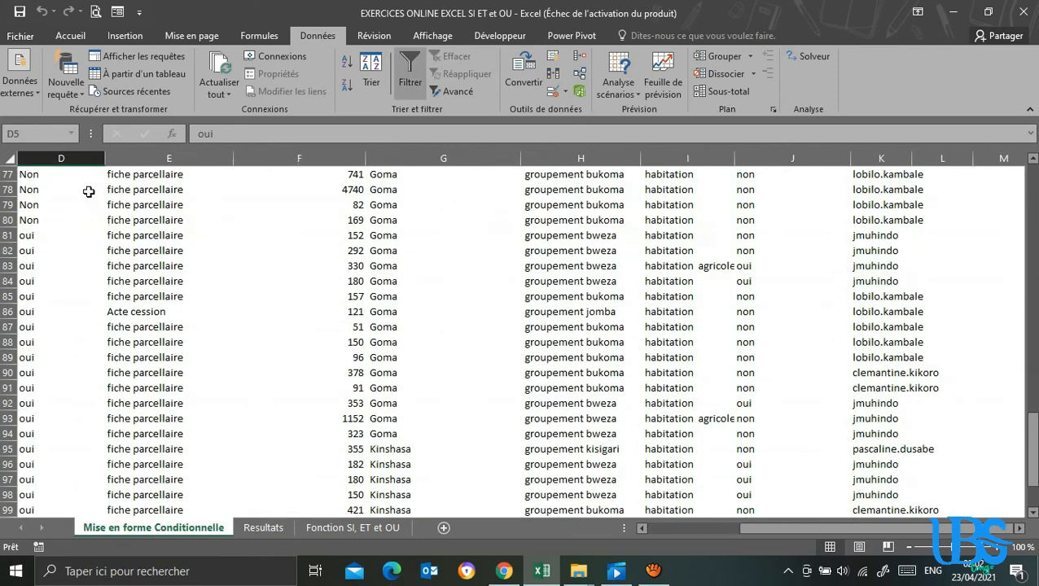
{"action": "left_click", "coordinate": [300, 192]}
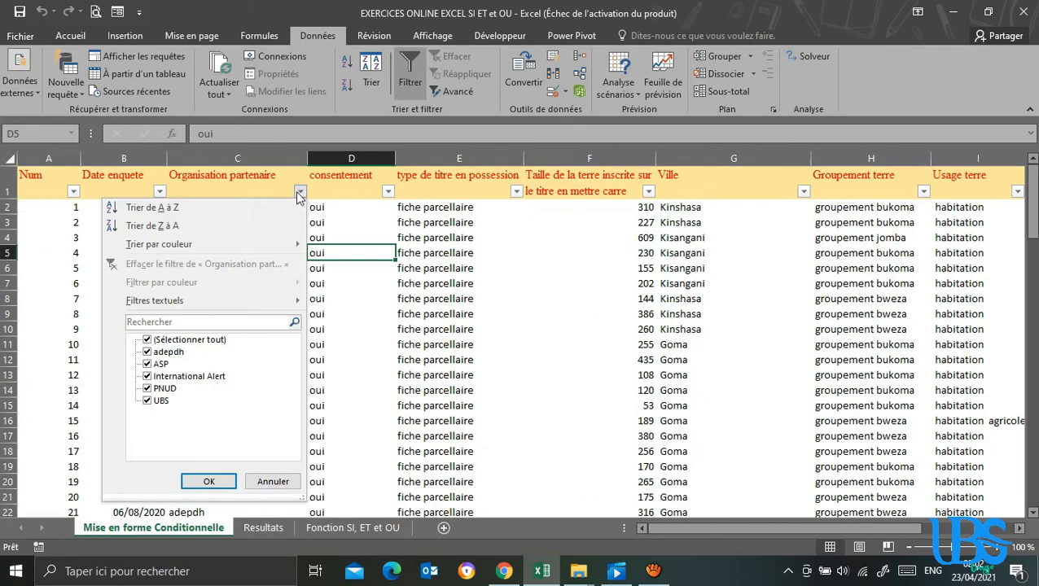
{"action": "left_click", "coordinate": [148, 340]}
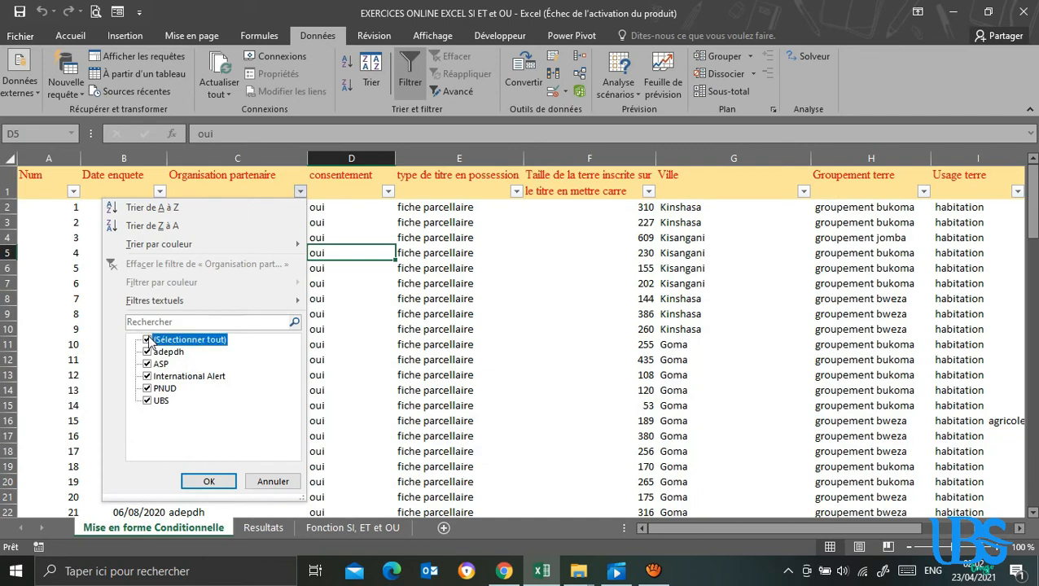
{"action": "left_click", "coordinate": [147, 402]}
{"action": "left_click", "coordinate": [208, 482]}
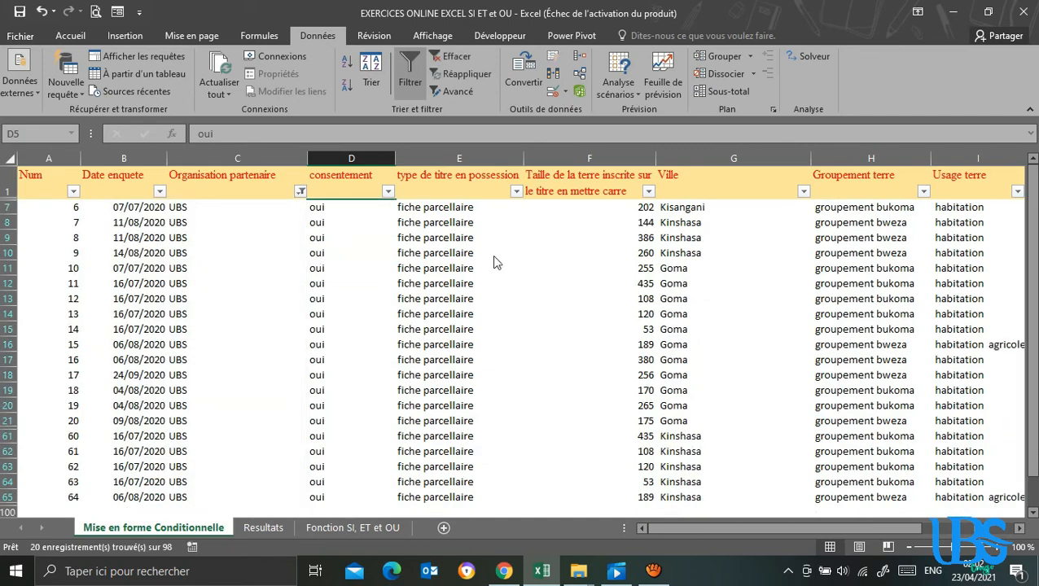
Keep oui selected in the consentement filter and limit the Ville column to Goma.
{"action": "left_click", "coordinate": [387, 191]}
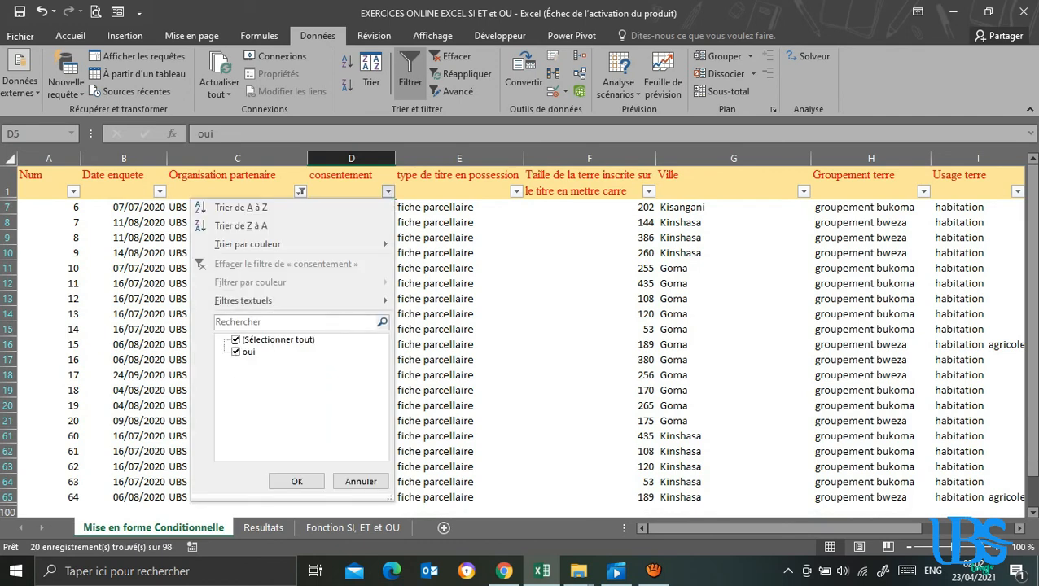
{"action": "left_click", "coordinate": [235, 351]}
{"action": "left_click", "coordinate": [235, 351]}
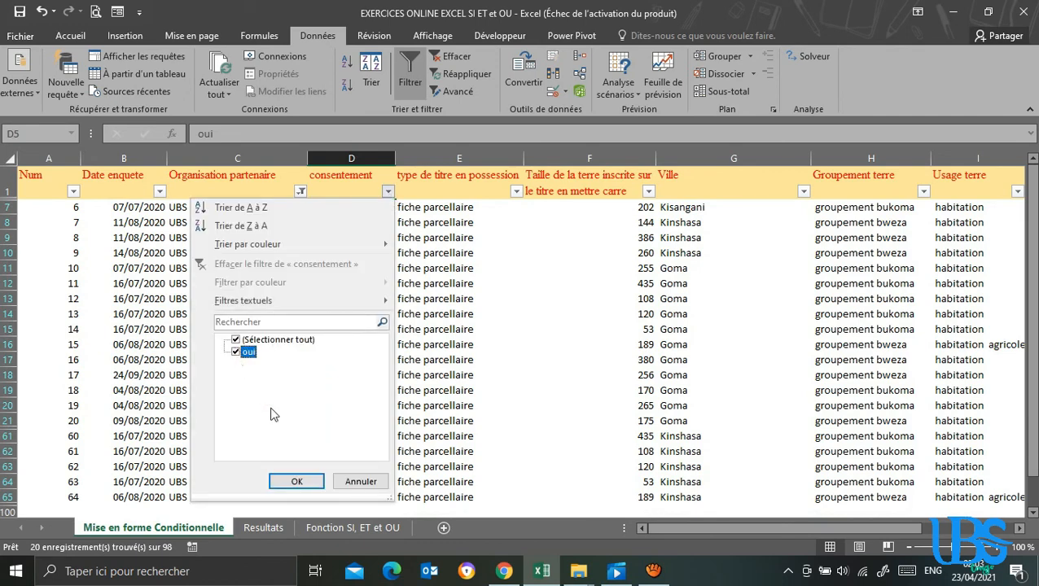
{"action": "left_click", "coordinate": [296, 481]}
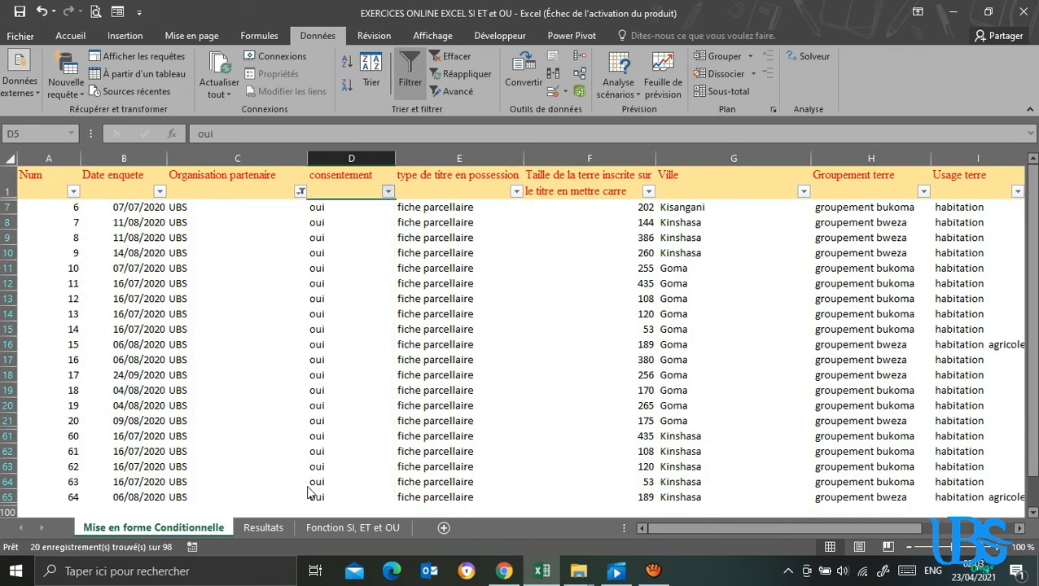
{"action": "left_click", "coordinate": [804, 192]}
{"action": "left_click", "coordinate": [651, 340]}
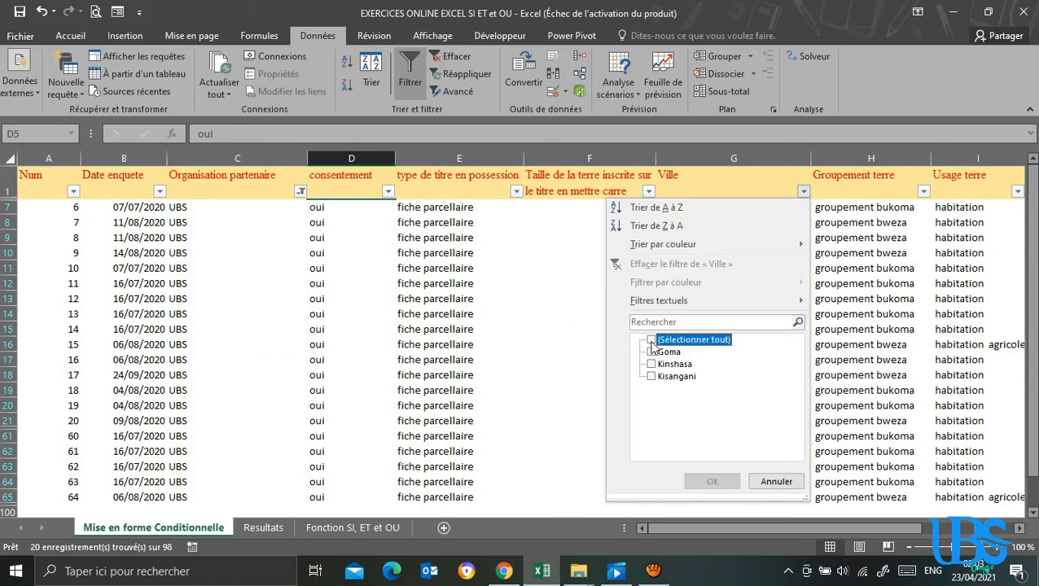
{"action": "left_click", "coordinate": [651, 352]}
{"action": "left_click", "coordinate": [711, 483]}
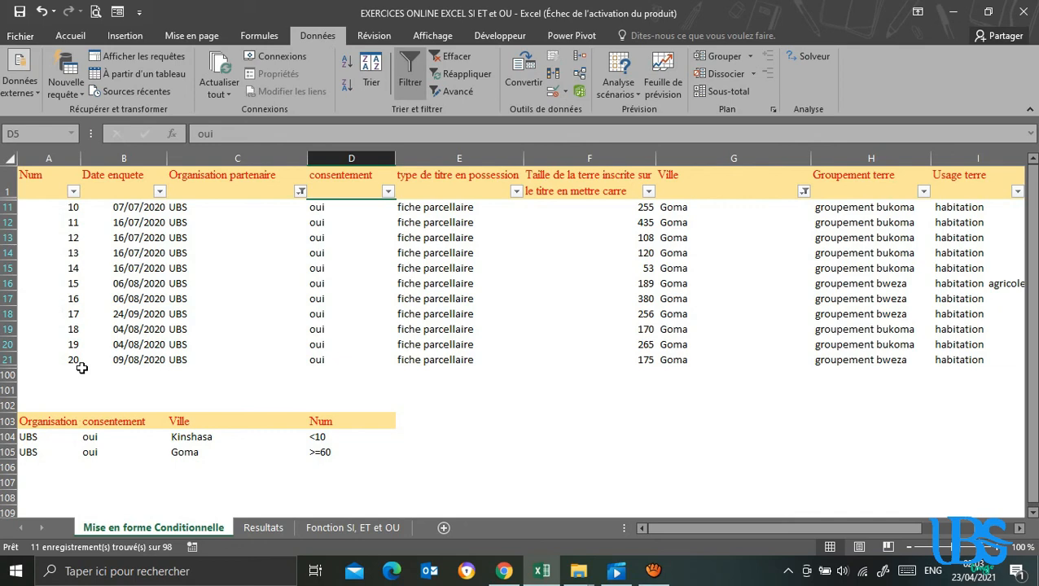
{"action": "left_click", "coordinate": [229, 327]}
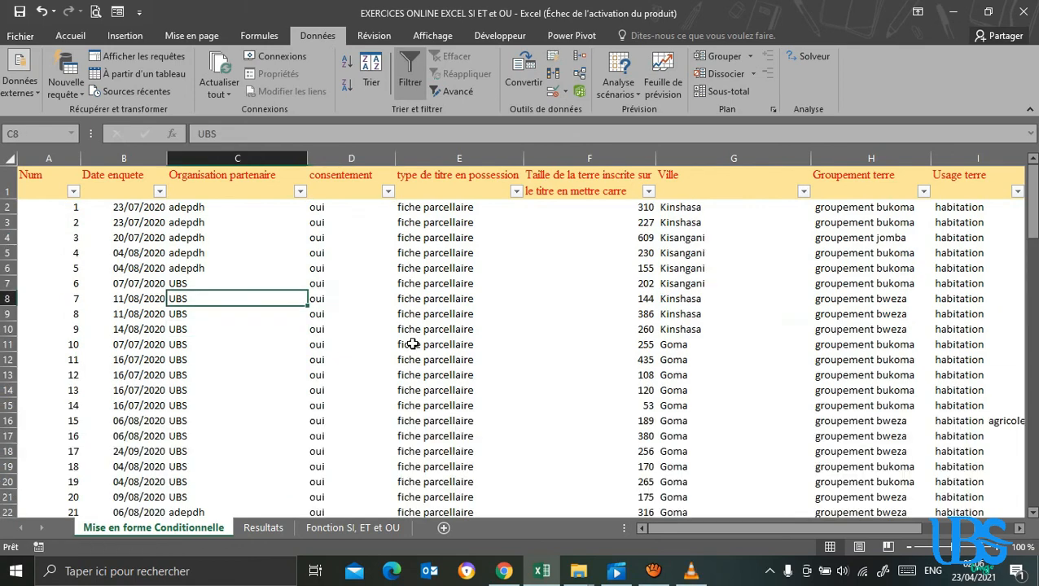
{"action": "left_click", "coordinate": [414, 344]}
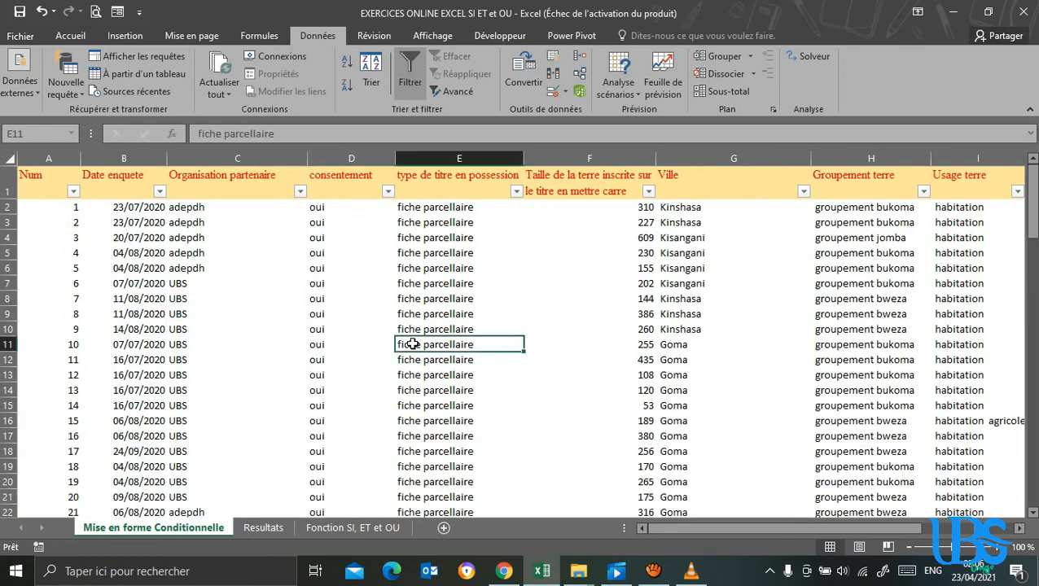